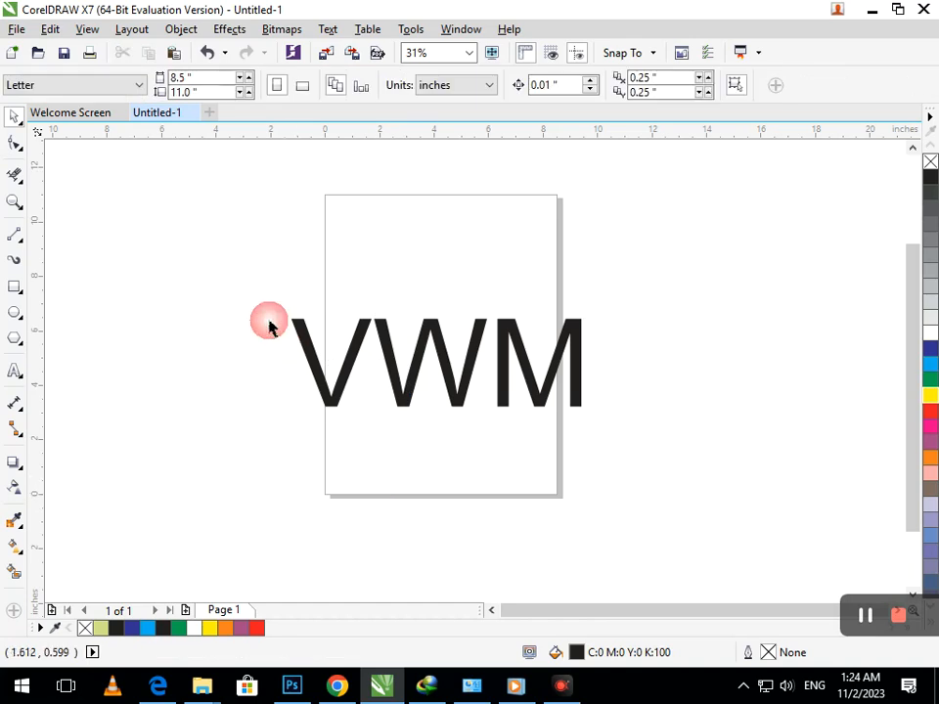
# - Break the VWM text apart into separate V, W and M letters
pyautogui.click(343, 372)
pyautogui.hotkey('ctrl', 'k')
pyautogui.click(373, 383)
pyautogui.moveTo(342, 374); pyautogui.dragTo(283, 386)
pyautogui.hotkey('ctrl', 'z')
pyautogui.moveTo(403, 394); pyautogui.dragTo(384, 428)
pyautogui.hotkey('ctrl', 'z')
pyautogui.click(289, 333)
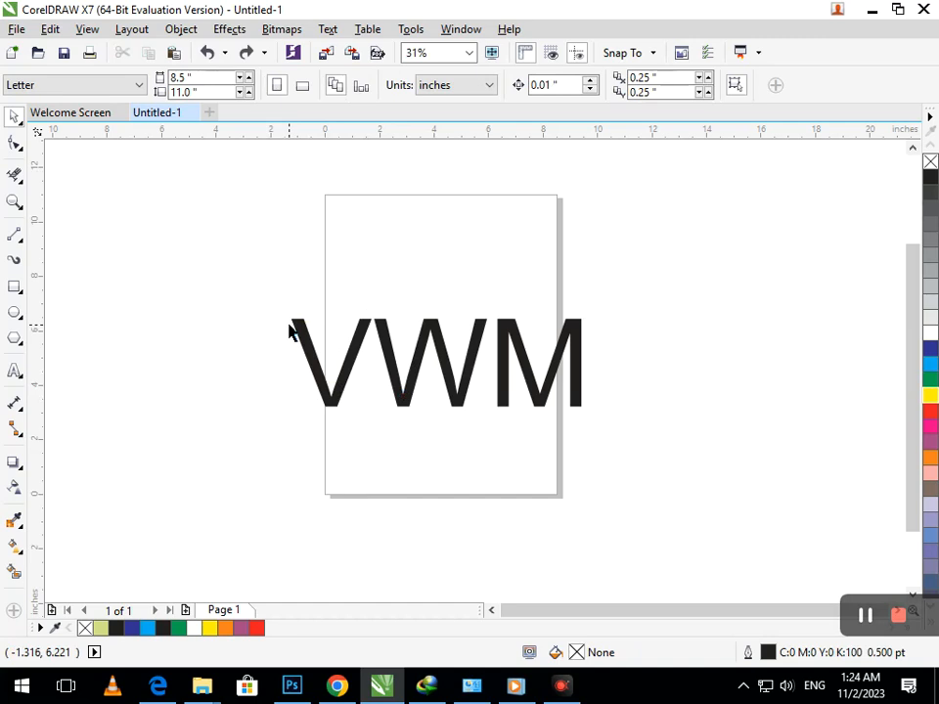
# - Move the V below the W and the M beside the page, then convert the W to curves
pyautogui.moveTo(331, 397); pyautogui.dragTo(432, 489)
pyautogui.moveTo(504, 409); pyautogui.dragTo(642, 315)
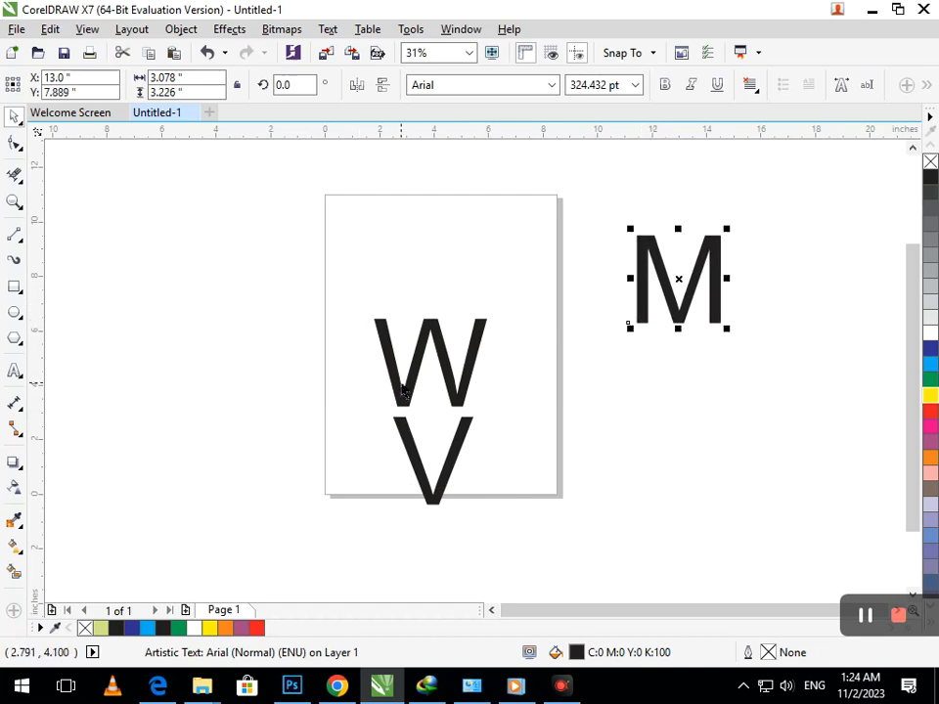
pyautogui.click(399, 383)
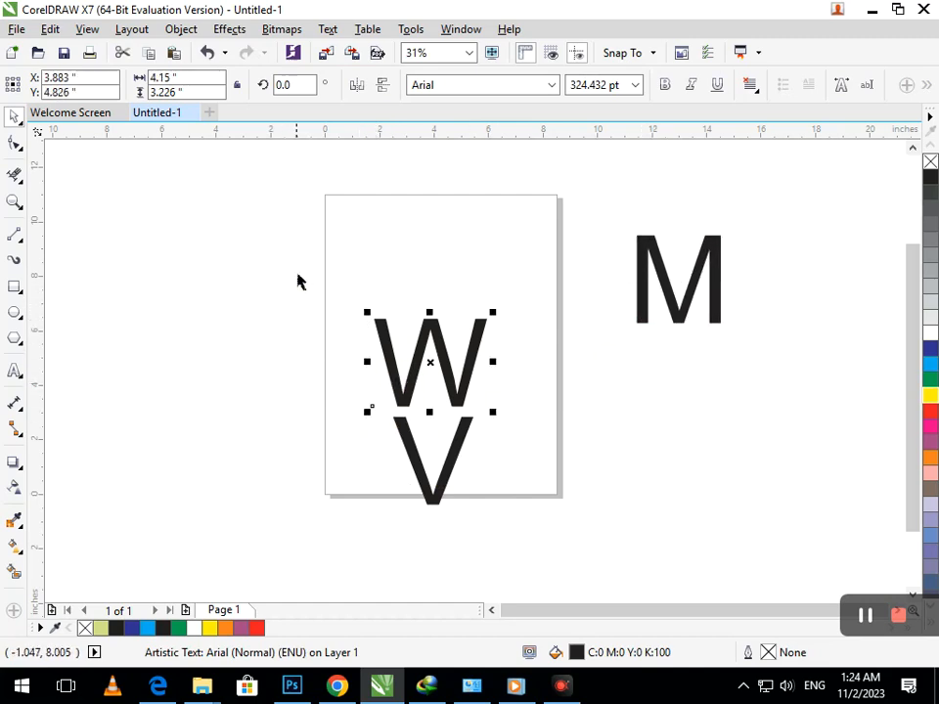
pyautogui.hotkey('ctrl', 'q')
# - Pull the W's top-left corner up and outward and bow its left outer edge
pyautogui.click(15, 143)
pyautogui.moveTo(356, 299); pyautogui.dragTo(332, 299)
pyautogui.moveTo(383, 321); pyautogui.dragTo(353, 281)
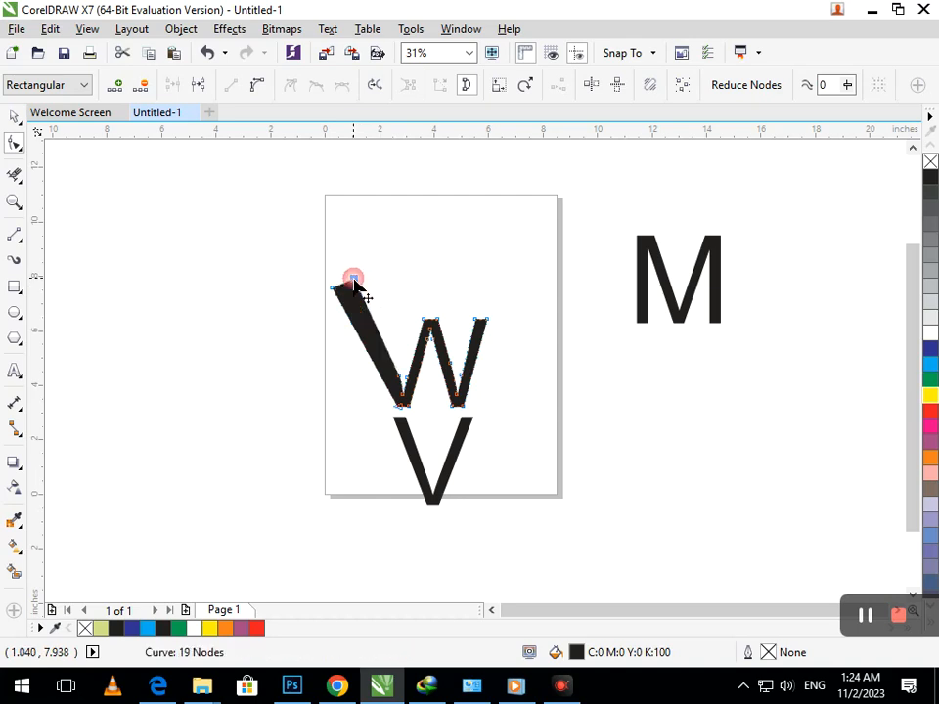
pyautogui.click(360, 339)
pyautogui.click(256, 85)
pyautogui.moveTo(373, 361); pyautogui.dragTo(341, 377)
# - Shape the W's inner left curve into a crescent and add a horizontal guideline at its tip
pyautogui.click(383, 346)
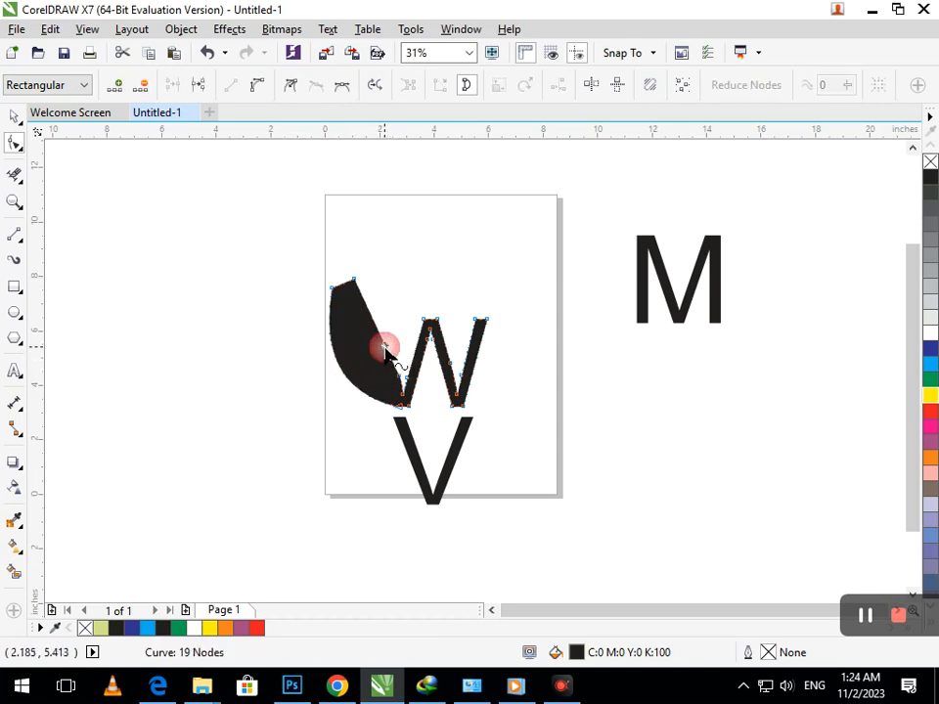
pyautogui.moveTo(390, 348); pyautogui.dragTo(357, 346)
pyautogui.hotkey('ctrl', 'z')
pyautogui.hotkey('ctrl', 'z')
pyautogui.moveTo(406, 370); pyautogui.dragTo(380, 382)
pyautogui.press('Delete')
pyautogui.click(385, 349)
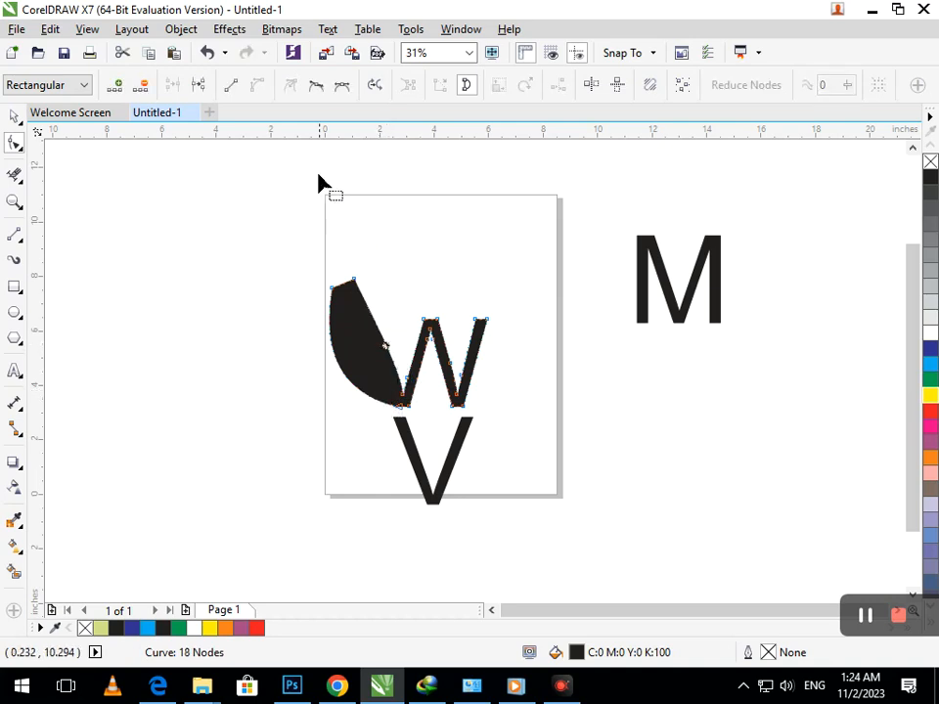
pyautogui.moveTo(385, 348); pyautogui.dragTo(360, 360)
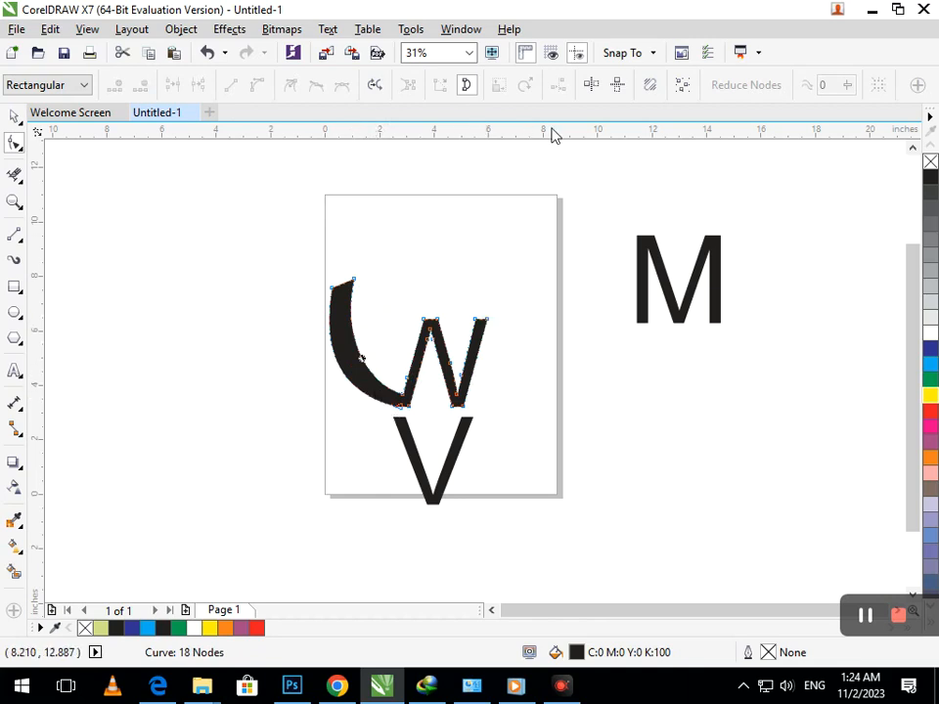
pyautogui.moveTo(544, 231); pyautogui.dragTo(551, 278)
# - Pull the W's top-right nodes up to the guideline and bow the right diagonal edge
pyautogui.click(481, 325)
pyautogui.moveTo(482, 326); pyautogui.dragTo(525, 281)
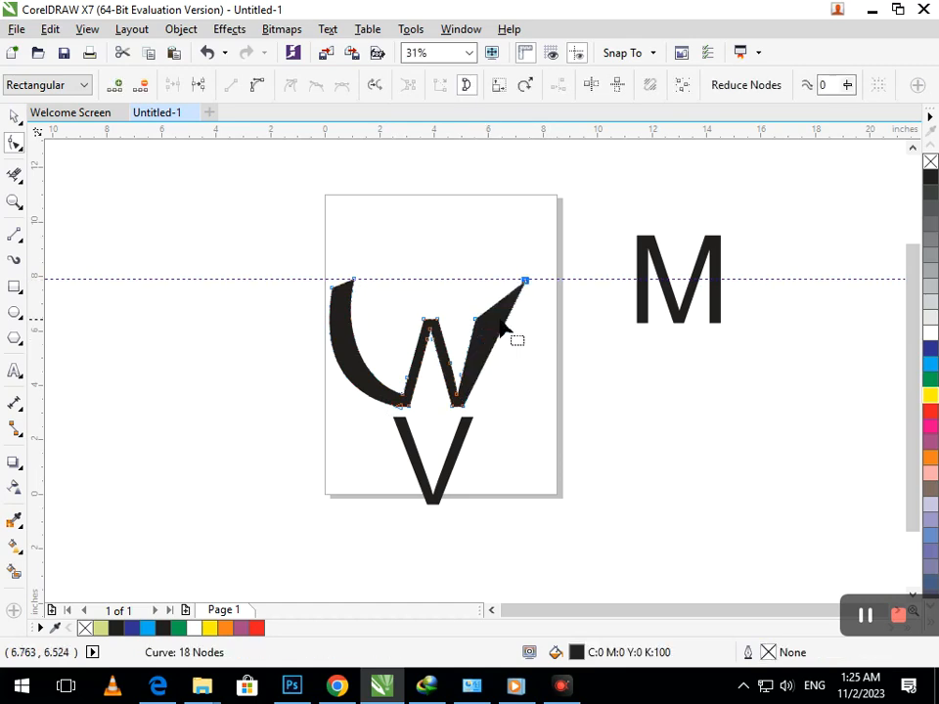
pyautogui.moveTo(474, 319); pyautogui.dragTo(547, 287)
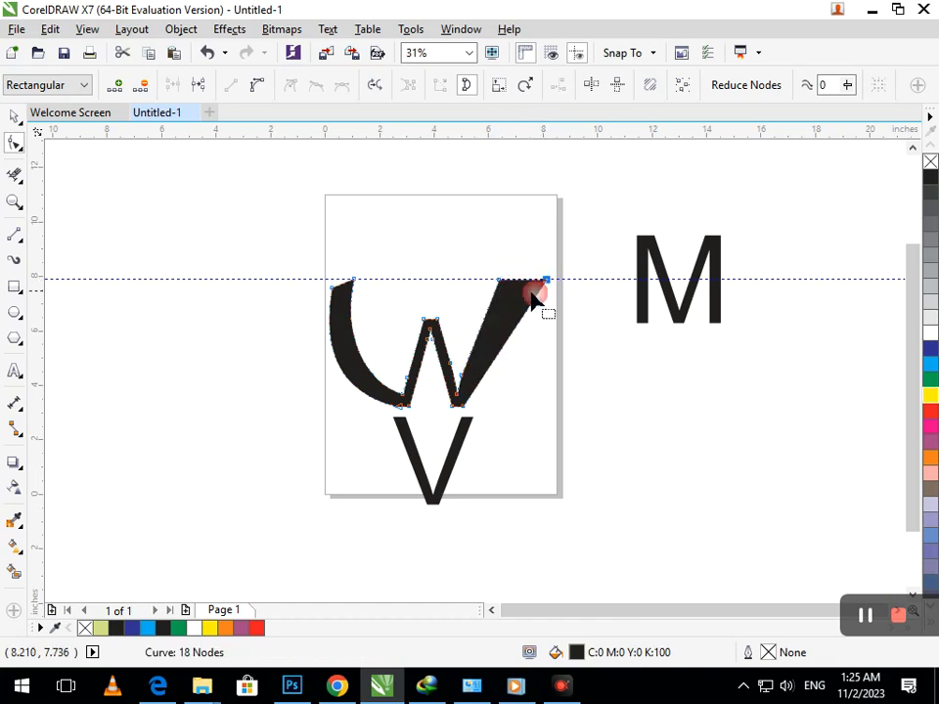
pyautogui.click(479, 326)
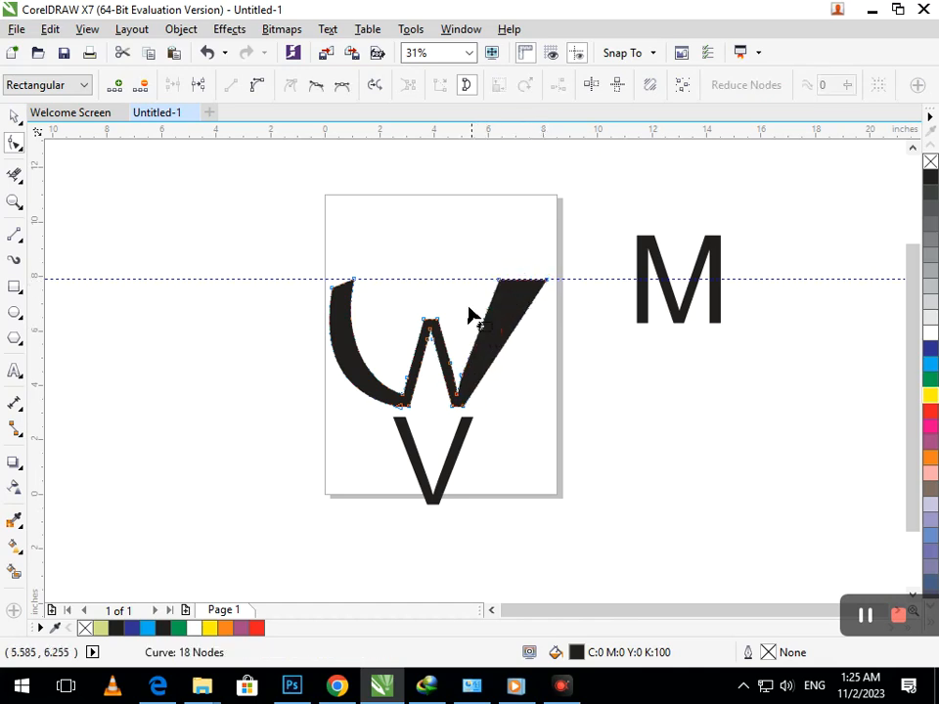
pyautogui.click(254, 86)
pyautogui.moveTo(486, 319); pyautogui.dragTo(501, 323)
# - Reshape the lower right arm and delete an extra node to smooth it
pyautogui.moveTo(468, 369); pyautogui.dragTo(475, 392)
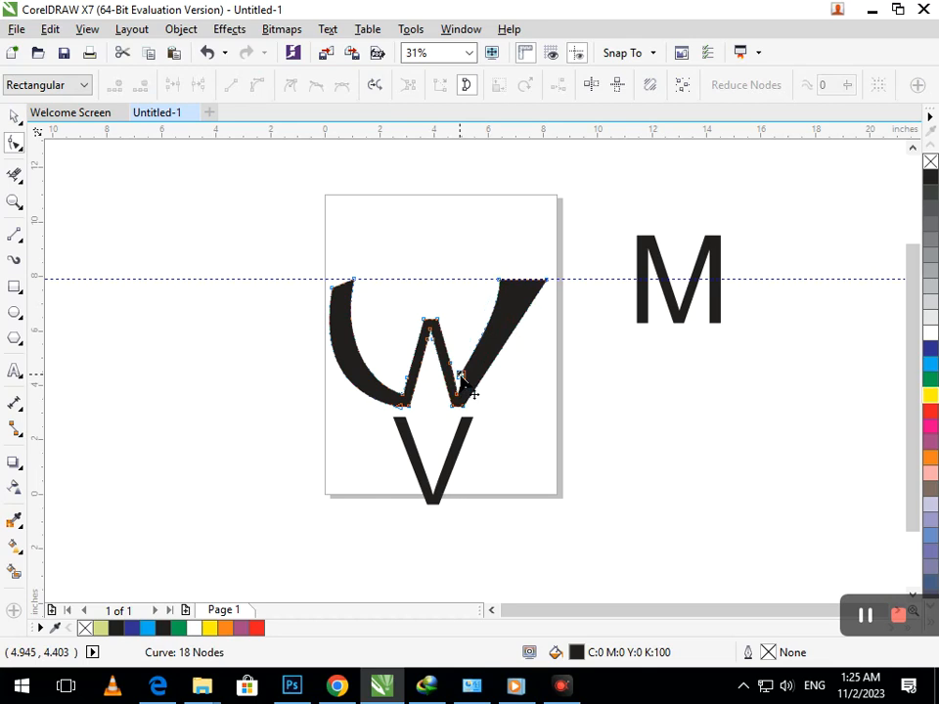
pyautogui.press('super')
pyautogui.press('super')
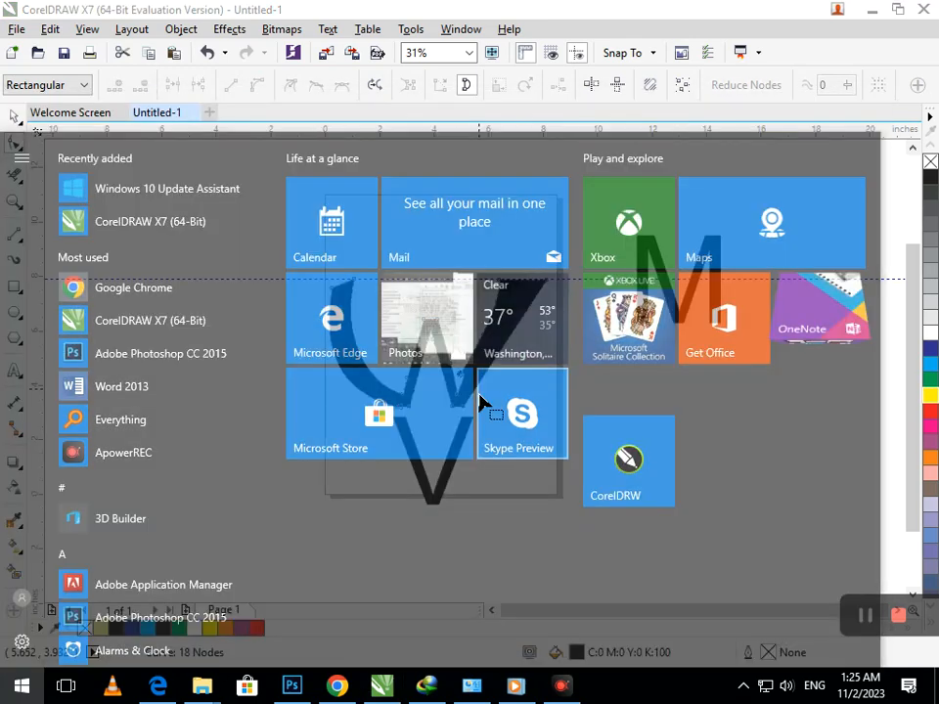
pyautogui.moveTo(470, 365); pyautogui.dragTo(448, 385)
pyautogui.press('Delete')
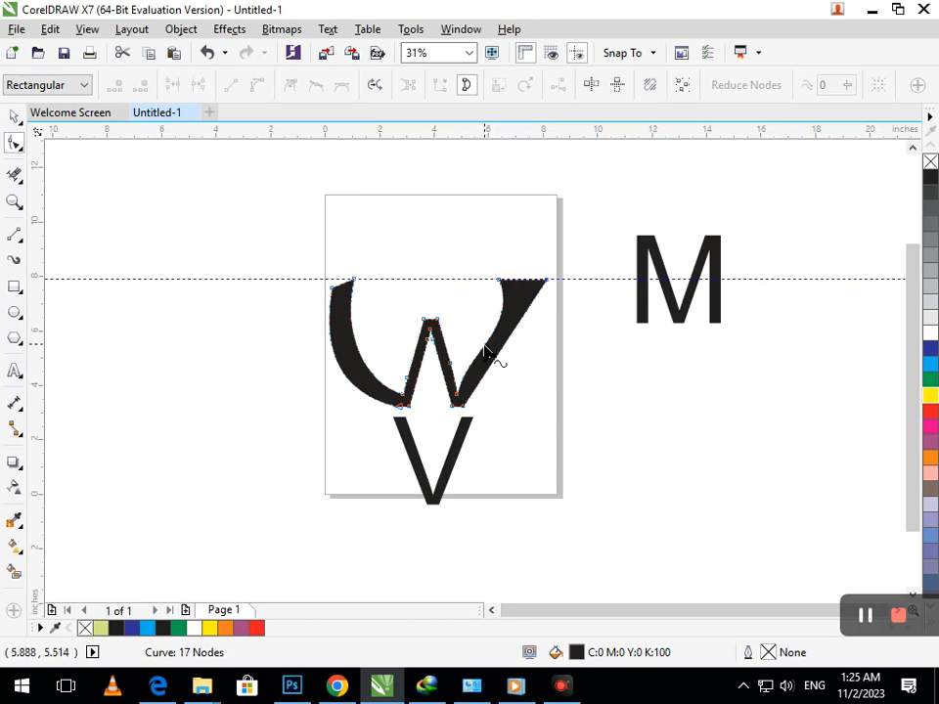
pyautogui.moveTo(472, 362)
pyautogui.mouseDown()
pyautogui.moveTo(480, 364)
pyautogui.moveTo(486, 344)
pyautogui.moveTo(475, 364)
pyautogui.mouseUp()
# - Adjust the top-right nodes and curve the right outer edge into a wing
pyautogui.click(499, 279)
pyautogui.moveTo(498, 280)
pyautogui.mouseDown()
pyautogui.moveTo(511, 281)
pyautogui.moveTo(503, 282)
pyautogui.mouseUp()
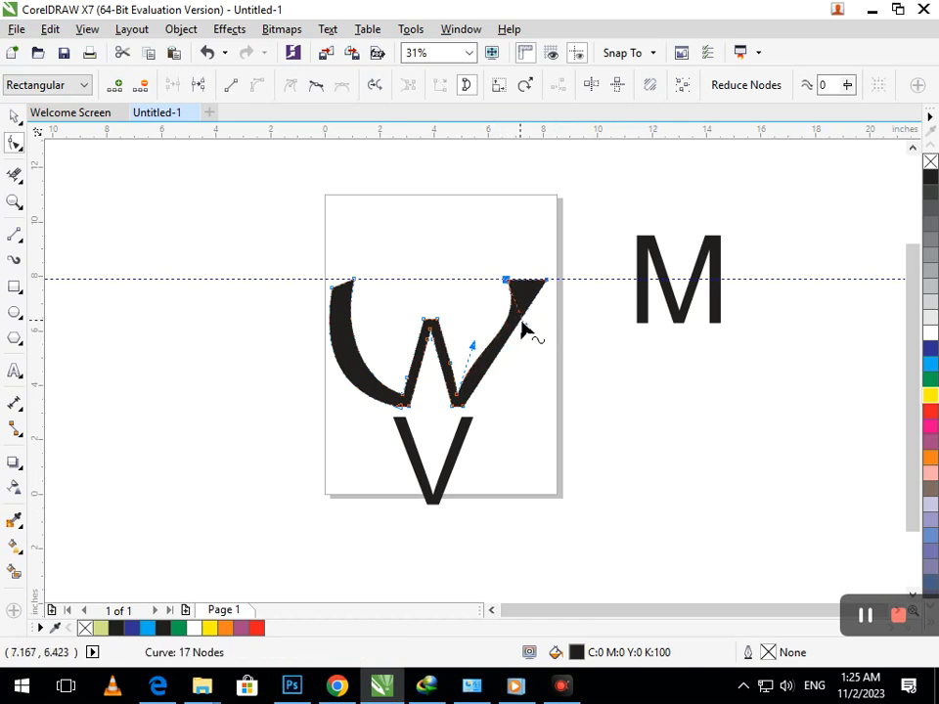
pyautogui.click(507, 282)
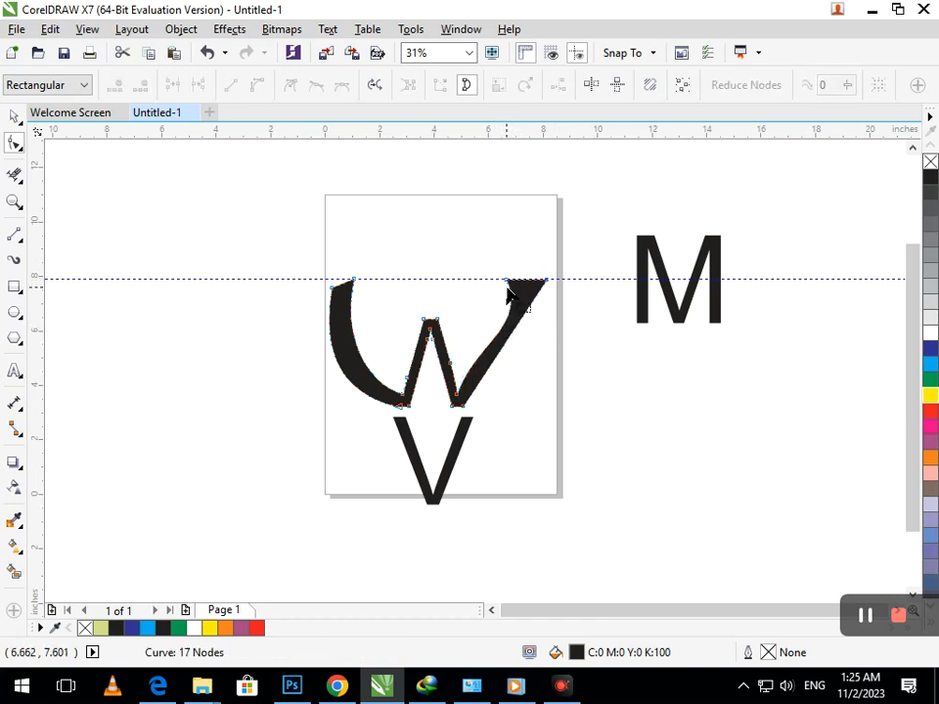
pyautogui.moveTo(526, 337); pyautogui.dragTo(506, 333)
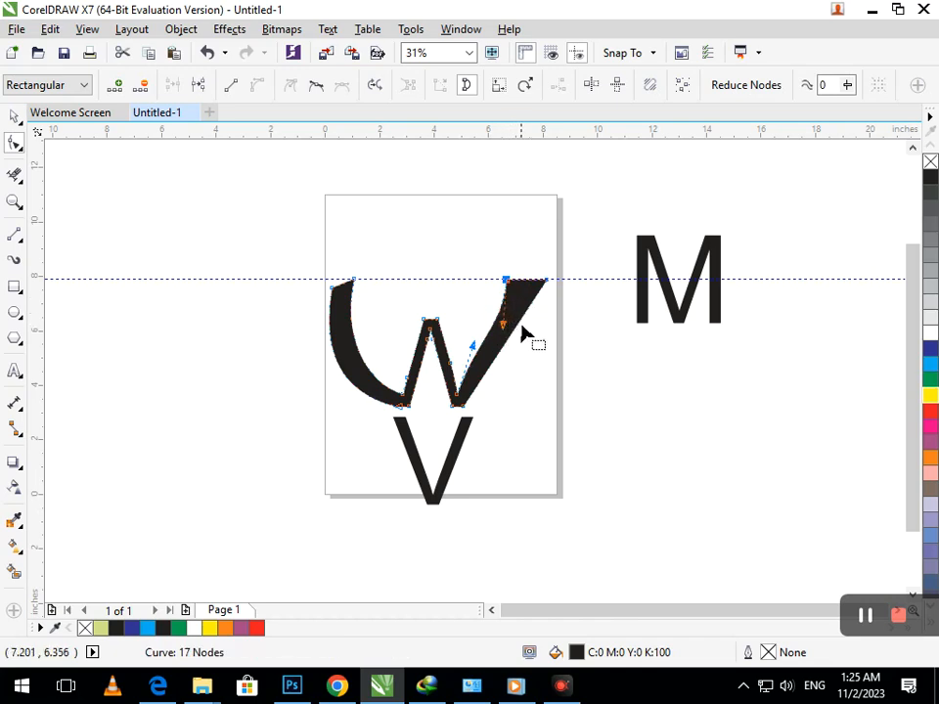
pyautogui.click(513, 331)
pyautogui.click(263, 86)
pyautogui.moveTo(502, 342)
pyautogui.mouseDown()
pyautogui.moveTo(515, 349)
pyautogui.moveTo(503, 343)
pyautogui.mouseUp()
pyautogui.click(486, 333)
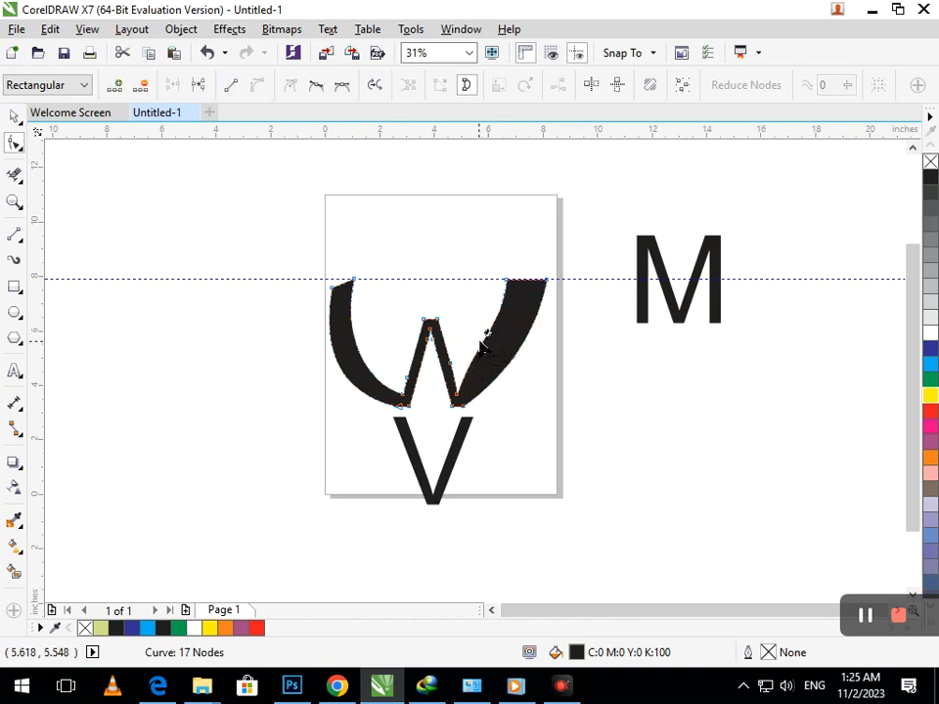
pyautogui.moveTo(489, 338); pyautogui.dragTo(503, 341)
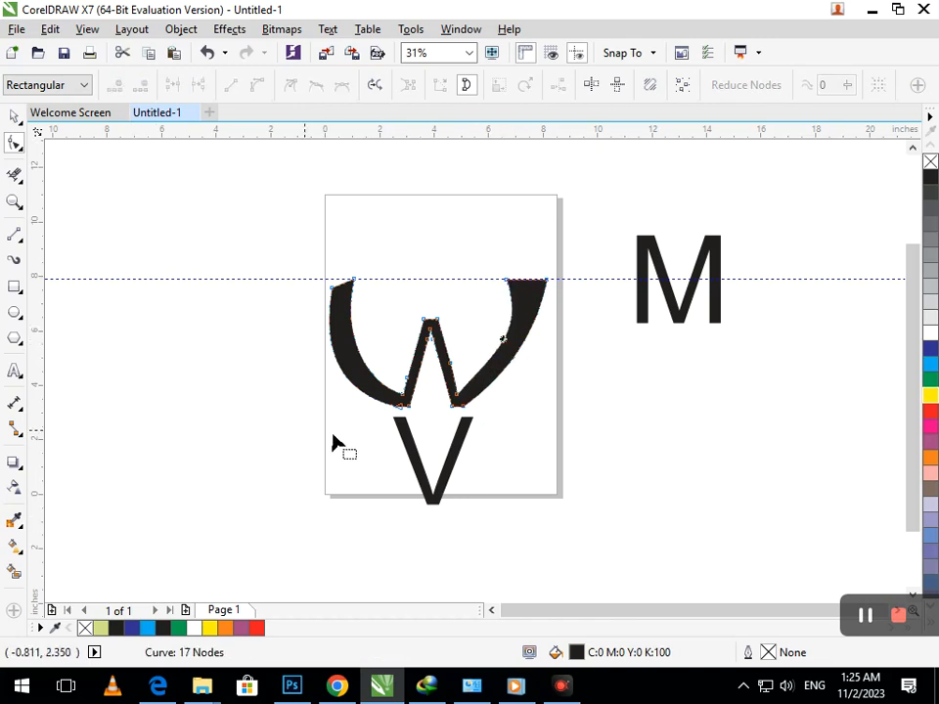
# - Convert the V to curves, stretch its left arm up to the guideline and bow its edge
pyautogui.click(402, 441)
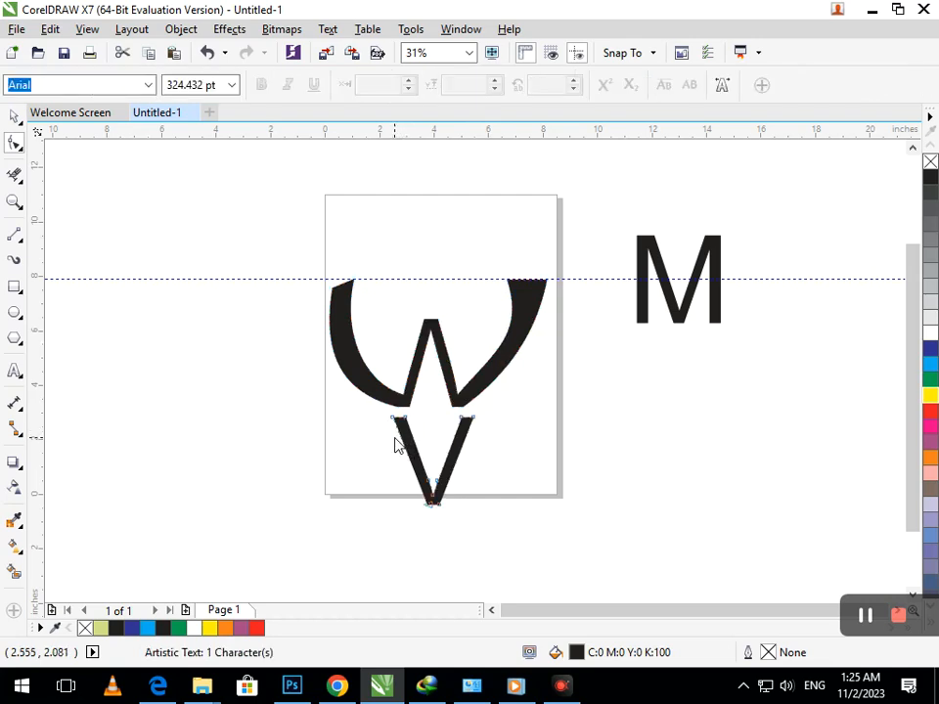
pyautogui.hotkey('ctrl', 'q')
pyautogui.moveTo(389, 423); pyautogui.dragTo(299, 287)
pyautogui.moveTo(329, 362); pyautogui.dragTo(344, 384)
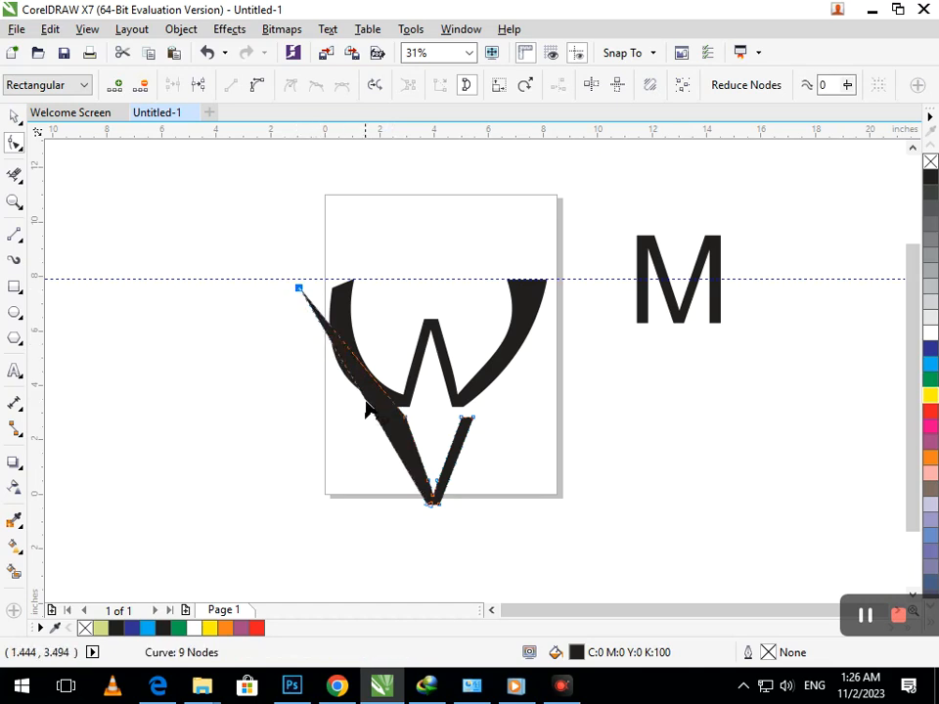
pyautogui.click(366, 400)
pyautogui.click(258, 89)
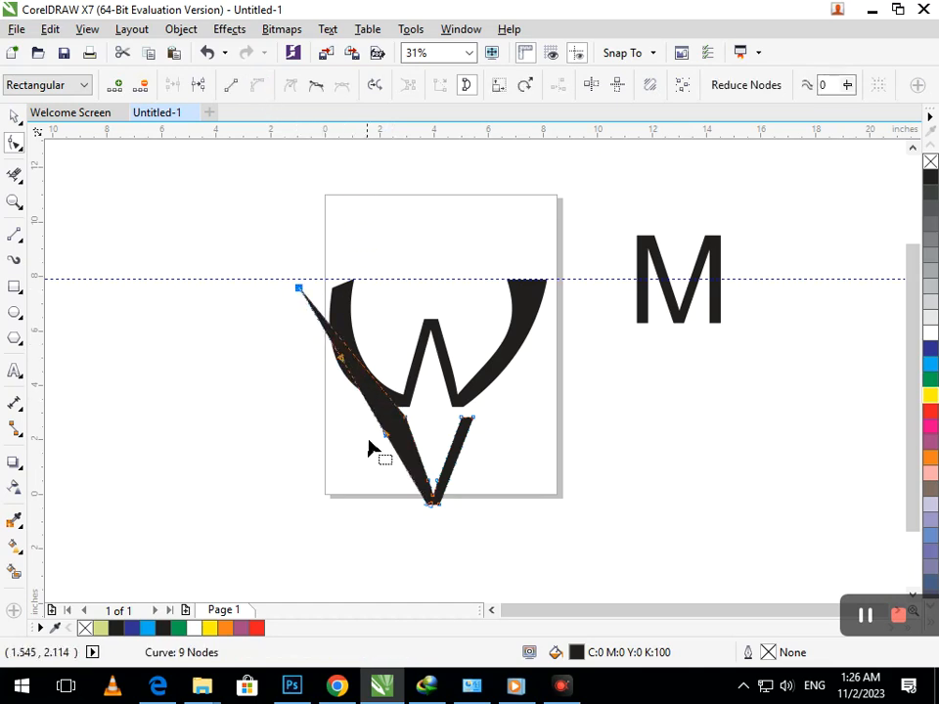
pyautogui.moveTo(382, 434); pyautogui.dragTo(342, 428)
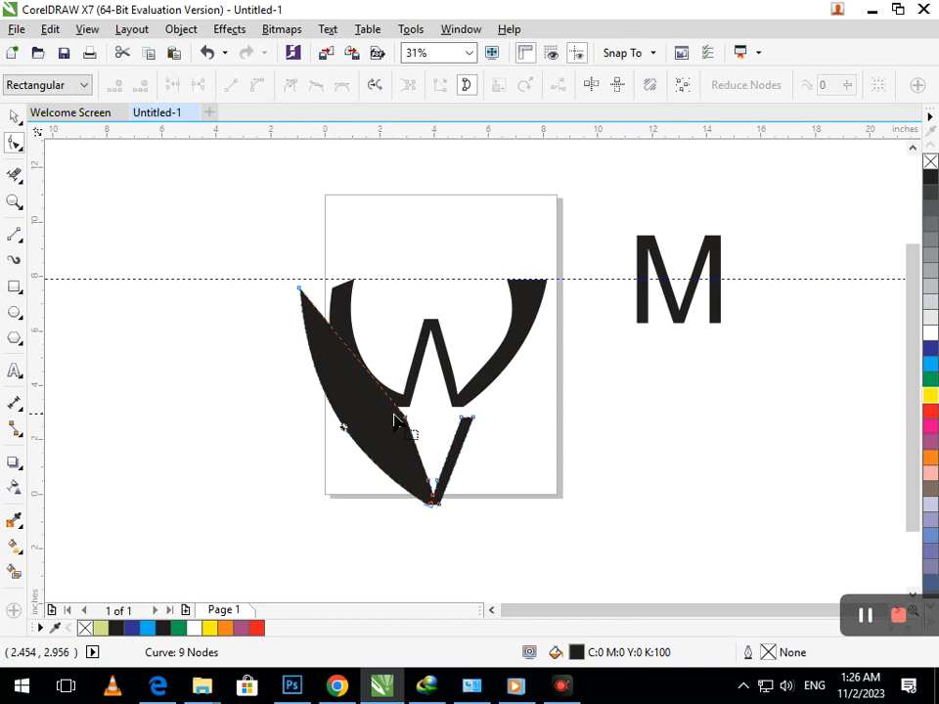
# - Delete a node on the V's left edge and curve that edge toward the lower left
pyautogui.click(404, 420)
pyautogui.press('Delete')
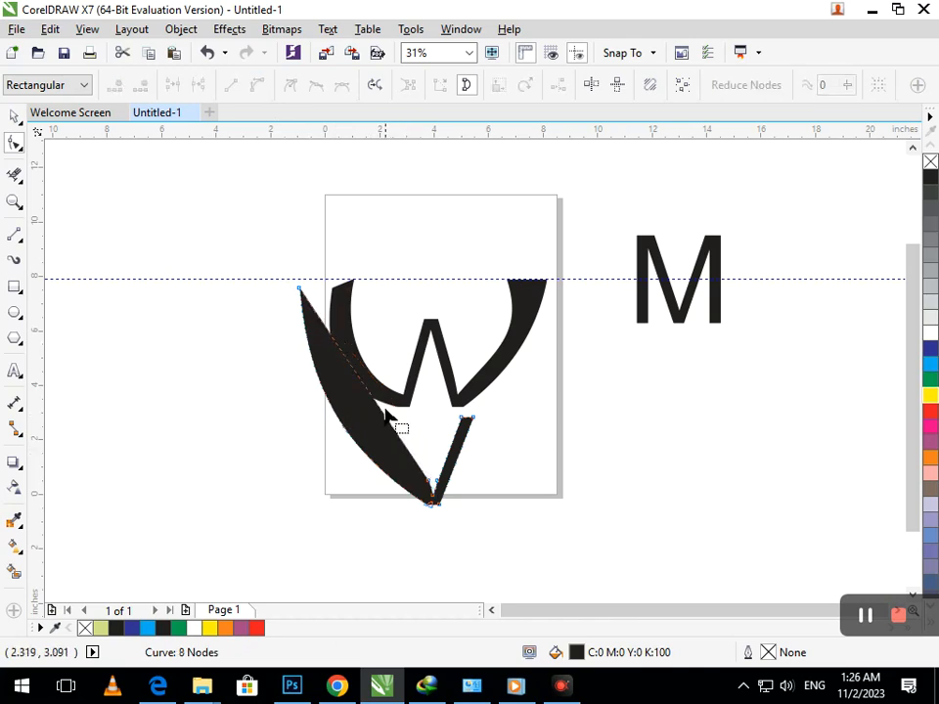
pyautogui.click(379, 406)
pyautogui.click(256, 86)
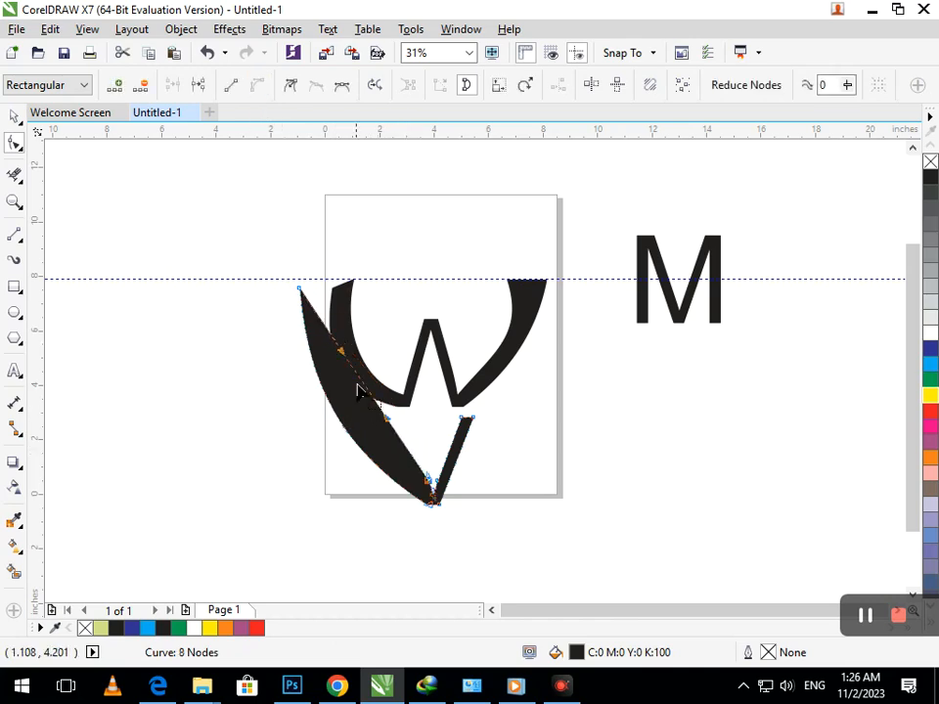
pyautogui.moveTo(373, 407); pyautogui.dragTo(350, 420)
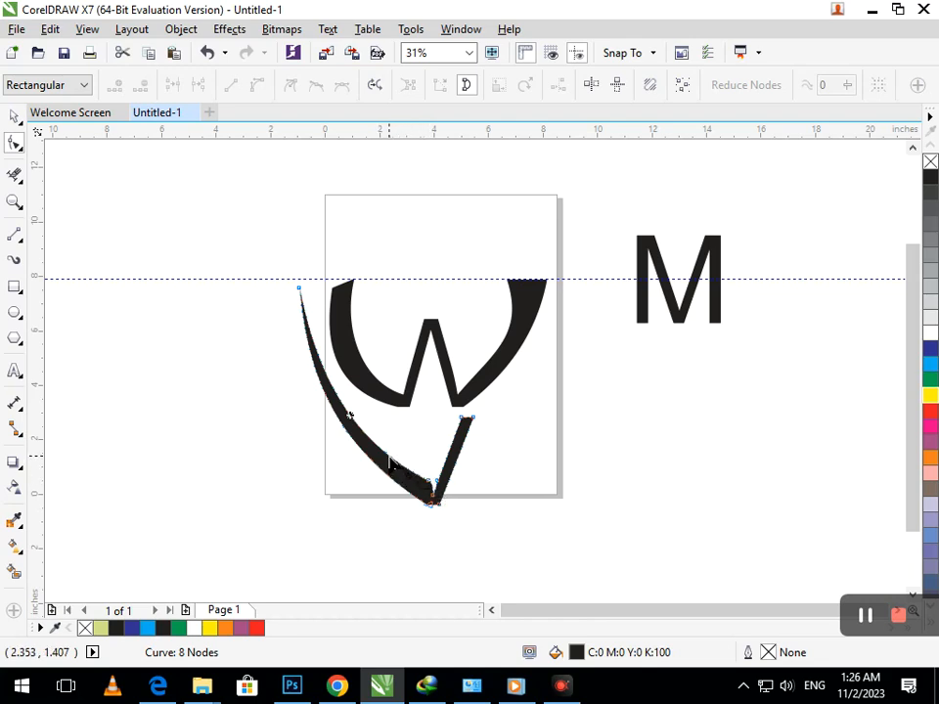
# - Revert to the straight-edged wedge, then bow its inner edge inward into a thinner swoosh
pyautogui.doubleClick(379, 451)
pyautogui.moveTo(379, 452); pyautogui.dragTo(414, 421)
pyautogui.hotkey('ctrl', 'z')
pyautogui.moveTo(433, 468); pyautogui.dragTo(406, 431)
pyautogui.press('Delete')
pyautogui.press('Delete')
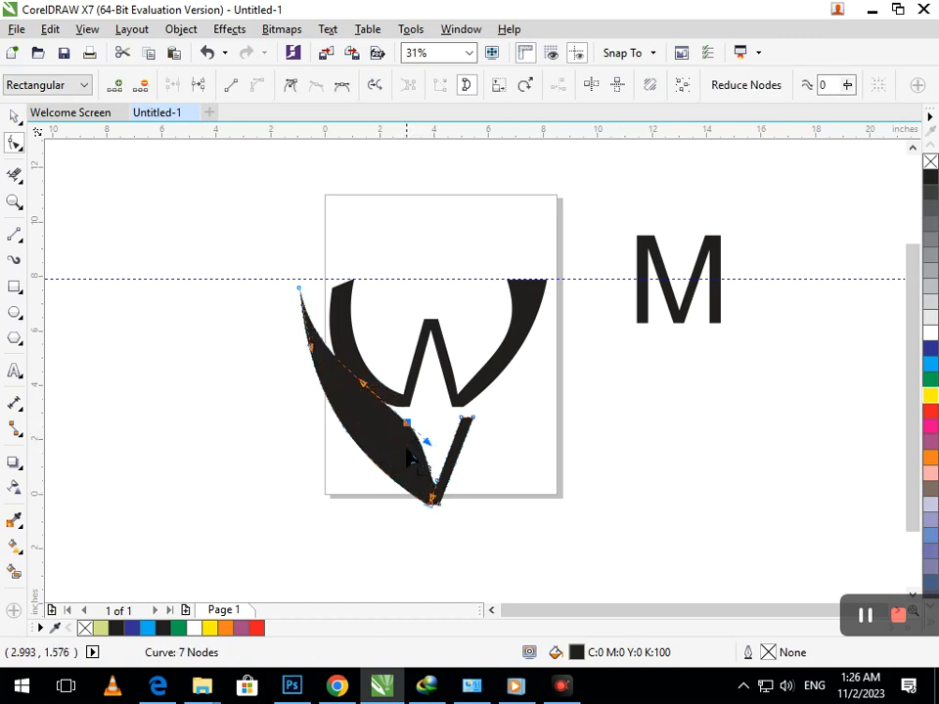
pyautogui.moveTo(421, 452)
pyautogui.mouseDown()
pyautogui.moveTo(415, 457)
pyautogui.moveTo(418, 430)
pyautogui.moveTo(392, 450)
pyautogui.moveTo(419, 446)
pyautogui.mouseUp()
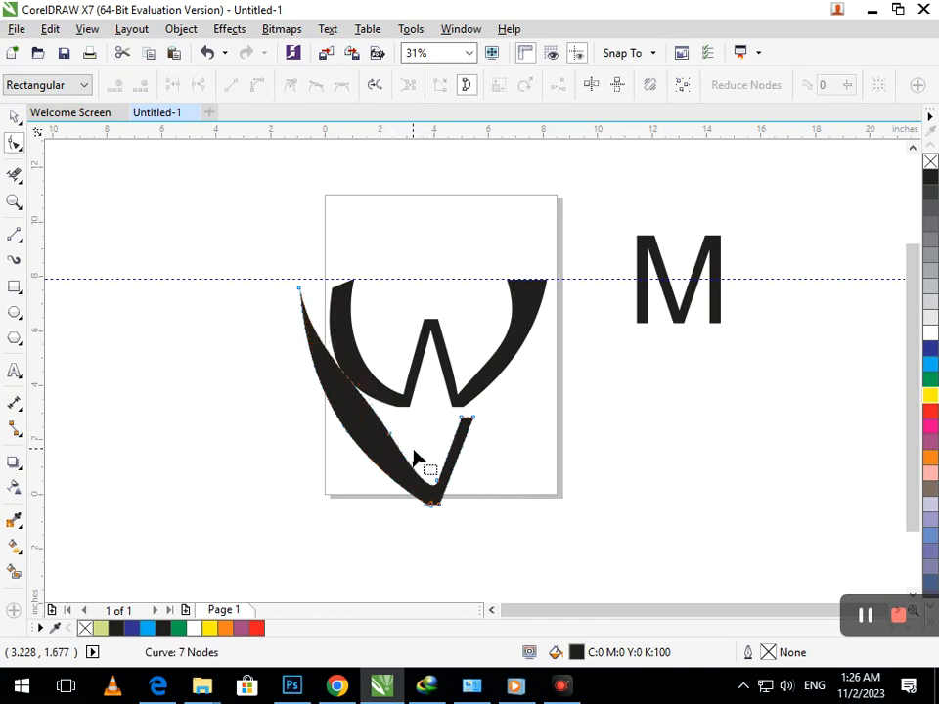
pyautogui.hotkey('ctrl', 'z')
pyautogui.hotkey('ctrl', 'z')
pyautogui.hotkey('ctrl', 'z')
pyautogui.hotkey('ctrl', 'z')
pyautogui.hotkey('ctrl', 'z')
pyautogui.hotkey('ctrl', 'z')
pyautogui.hotkey('ctrl', 'z')
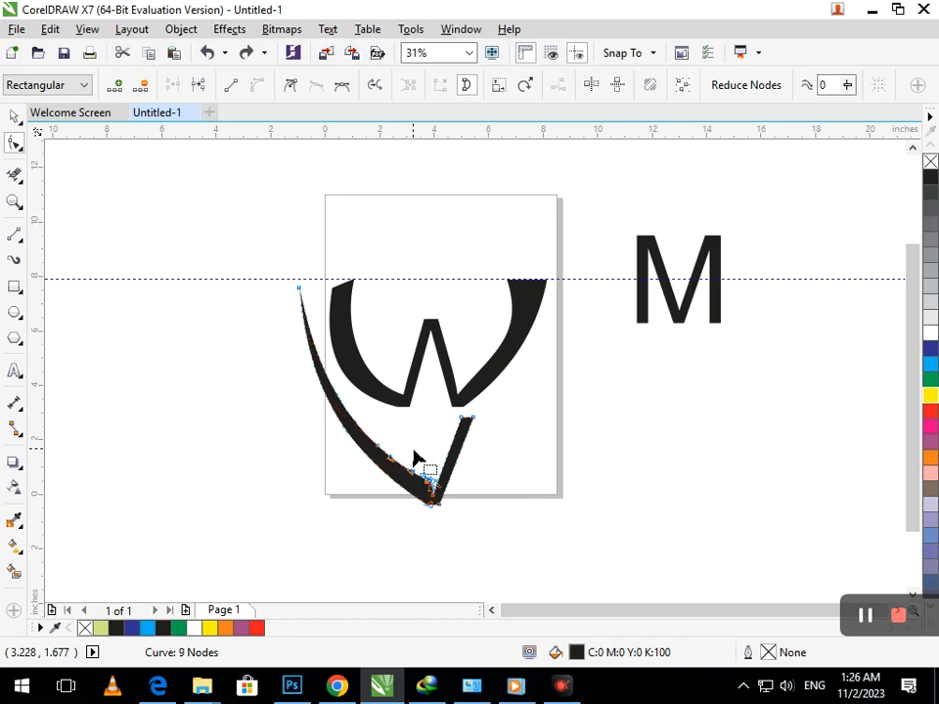
pyautogui.hotkey('ctrl', 'z')
pyautogui.hotkey('ctrl', 'z')
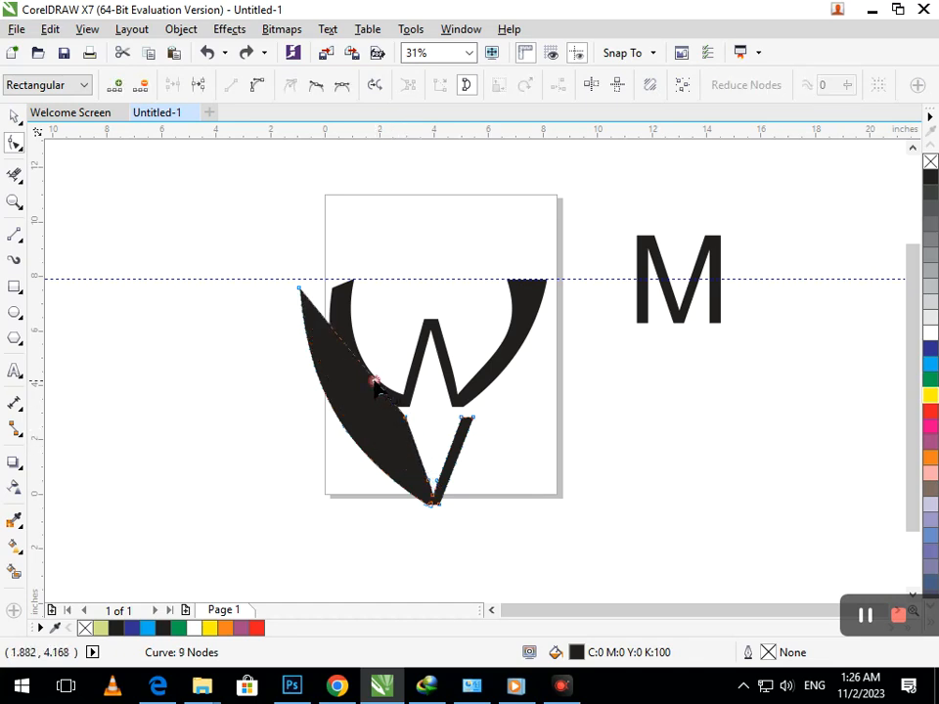
pyautogui.click(257, 86)
pyautogui.moveTo(362, 375); pyautogui.dragTo(344, 407)
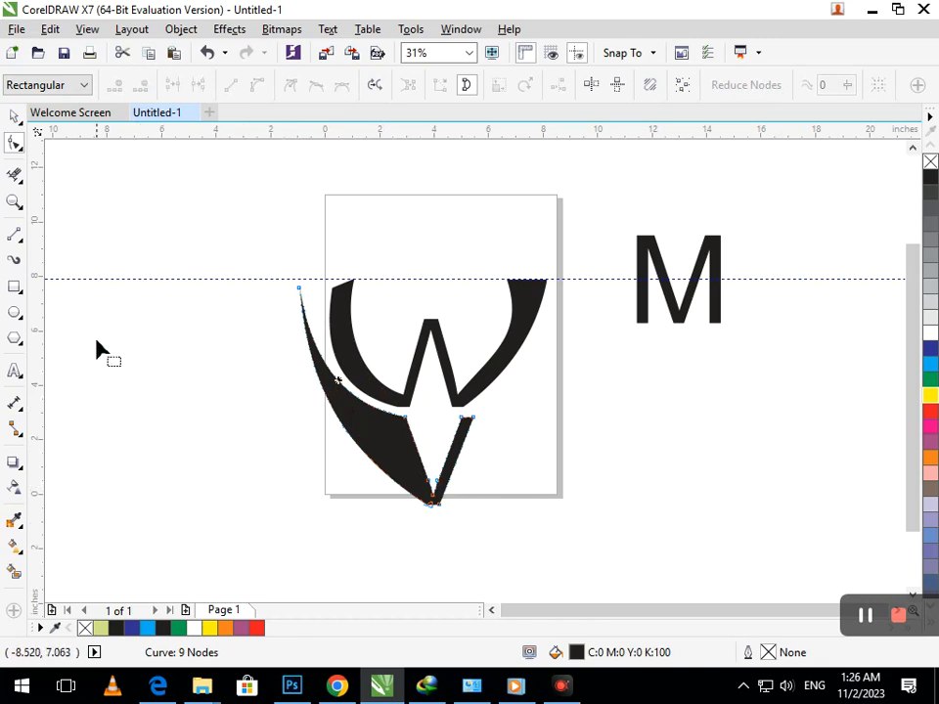
# - Draw a vertical line down from the V's point and Smart Fill the region left of it light green
pyautogui.click(13, 236)
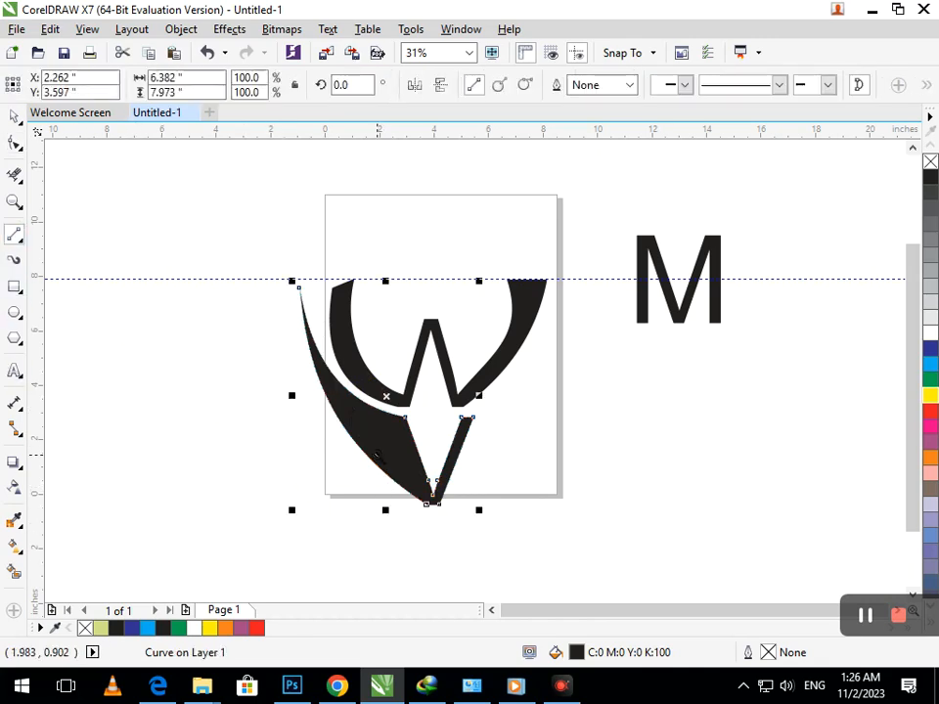
pyautogui.scroll(4, 419, 516)
pyautogui.moveTo(503, 385); pyautogui.dragTo(503, 494)
pyautogui.click(420, 352)
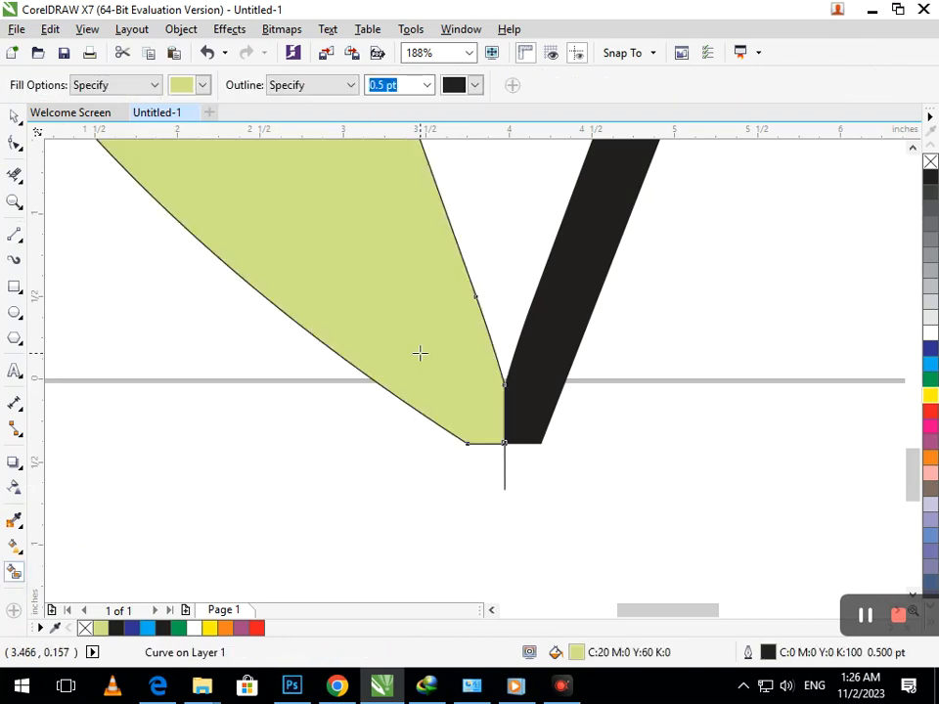
pyautogui.scroll(-4, 239, 471)
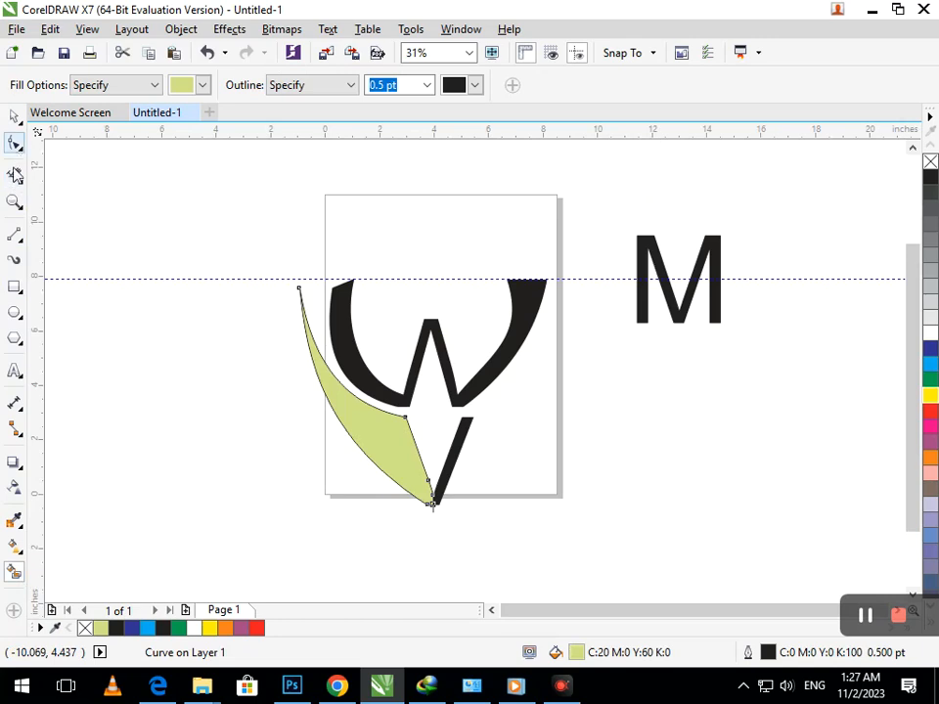
# - Draw a short line closing off the black swoosh's tip
pyautogui.click(15, 234)
pyautogui.scroll(3, 387, 393)
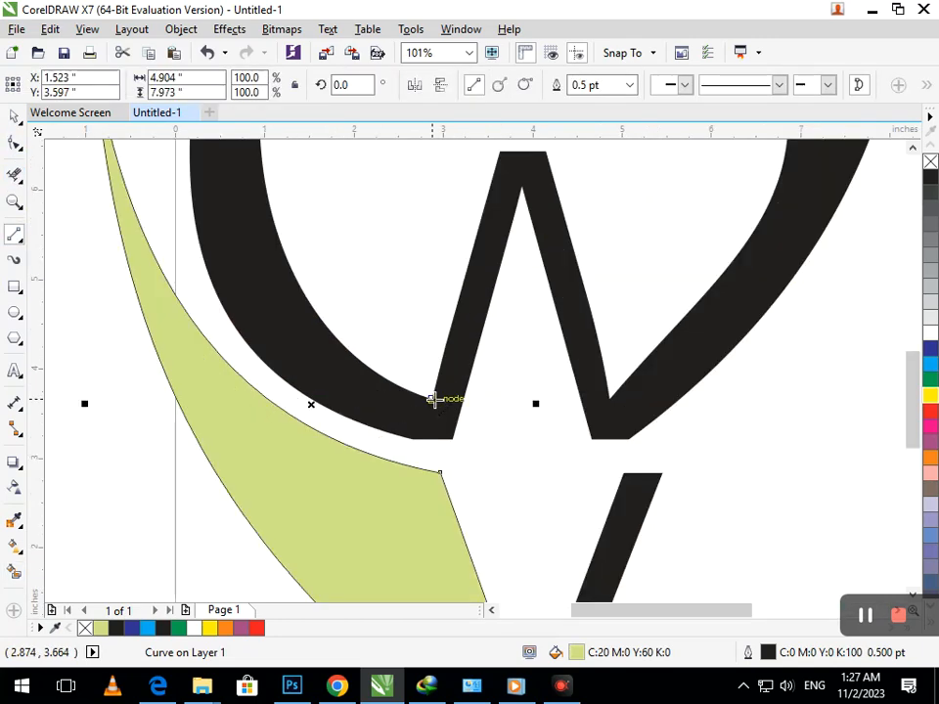
pyautogui.moveTo(440, 411); pyautogui.dragTo(451, 439)
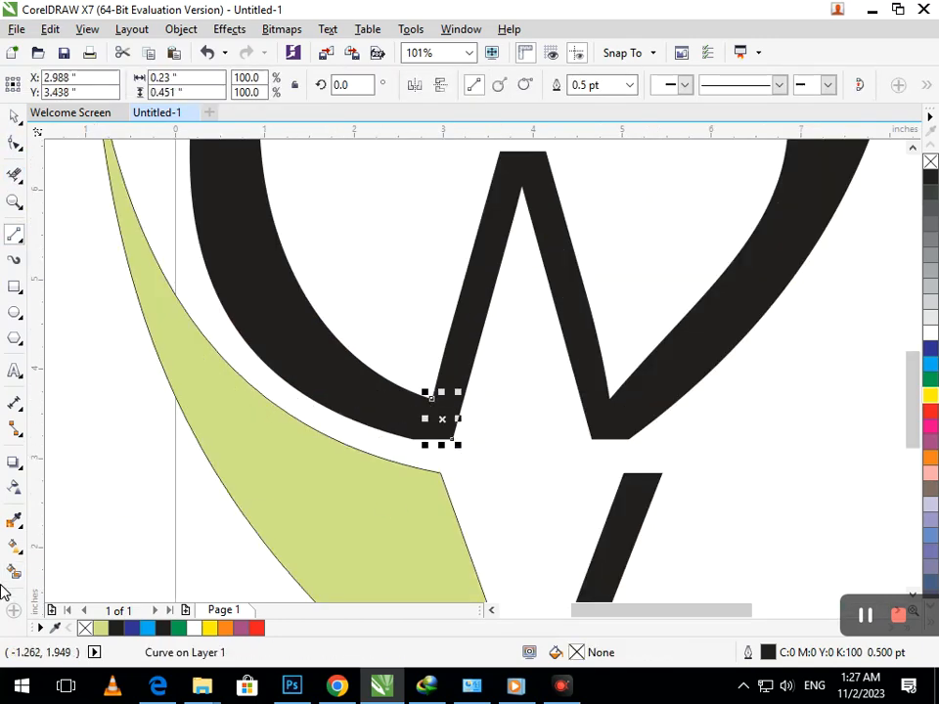
# - Smart Fill the inner swoosh region light green
pyautogui.click(14, 572)
pyautogui.click(340, 365)
pyautogui.scroll(-3, 310, 369)
pyautogui.press('space')
pyautogui.click(53, 248)
# - Mirror a copy of the large outer green wing to the right side
pyautogui.click(350, 457)
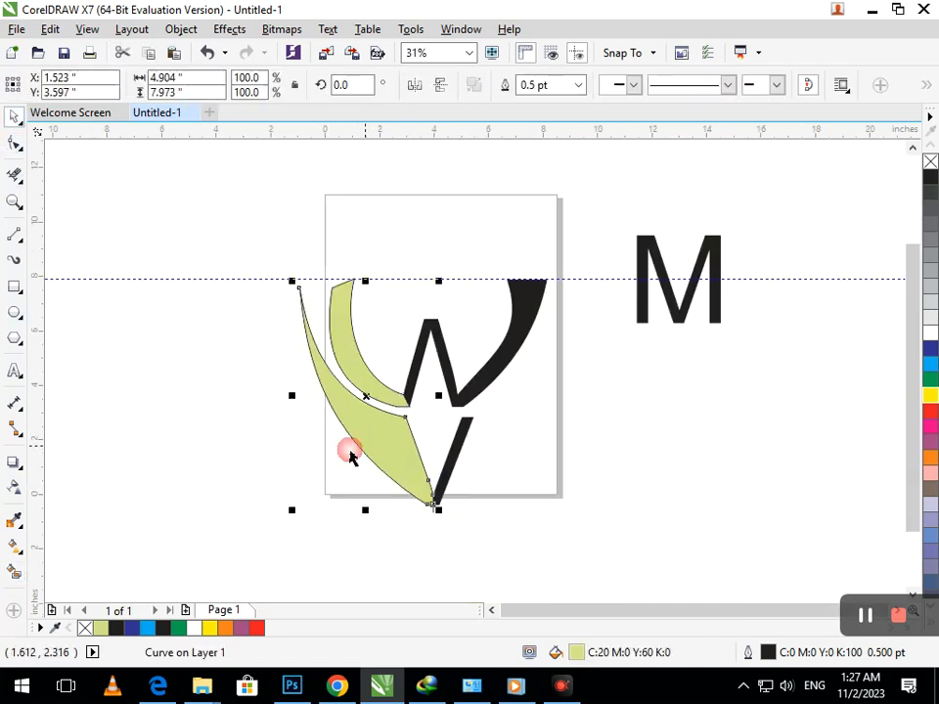
pyautogui.moveTo(292, 395); pyautogui.dragTo(480, 446)
pyautogui.rightClick(480, 445)
pyautogui.click(481, 541)
pyautogui.click(446, 522)
# - Mirror a copy of the inner swoosh over the W's right arm and nudge it into place
pyautogui.click(363, 390)
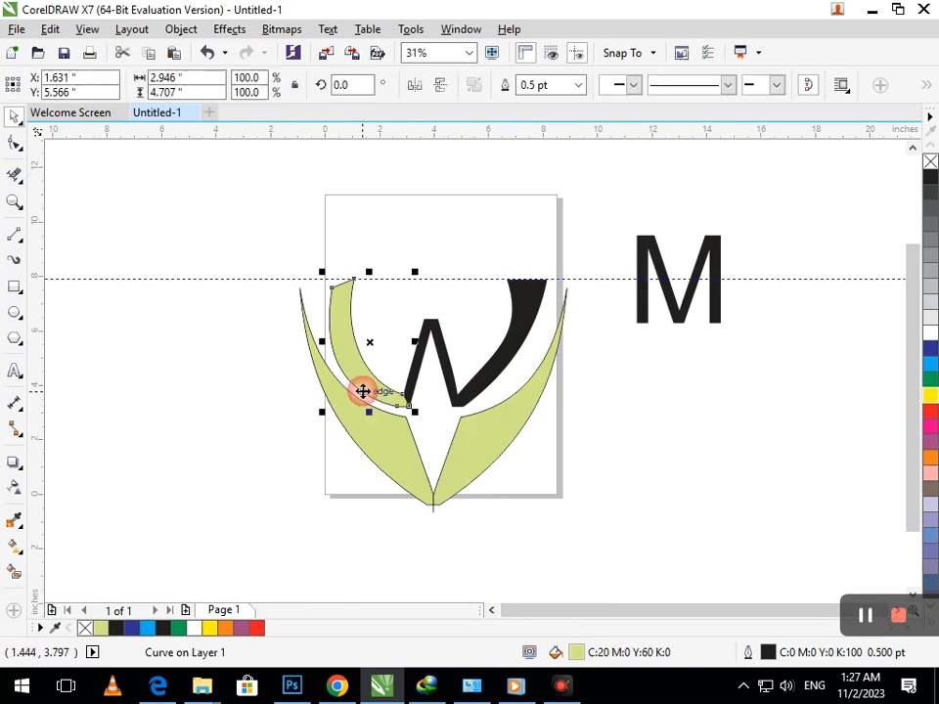
pyautogui.moveTo(319, 343); pyautogui.dragTo(486, 371)
pyautogui.rightClick(486, 372)
pyautogui.moveTo(439, 388); pyautogui.dragTo(480, 387)
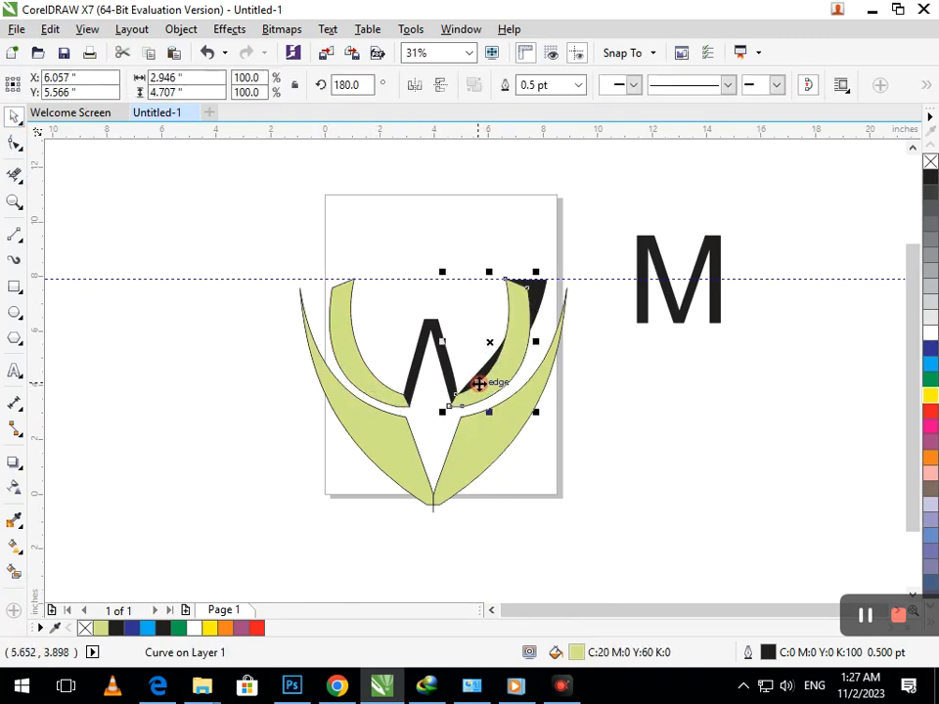
pyautogui.press('Up')
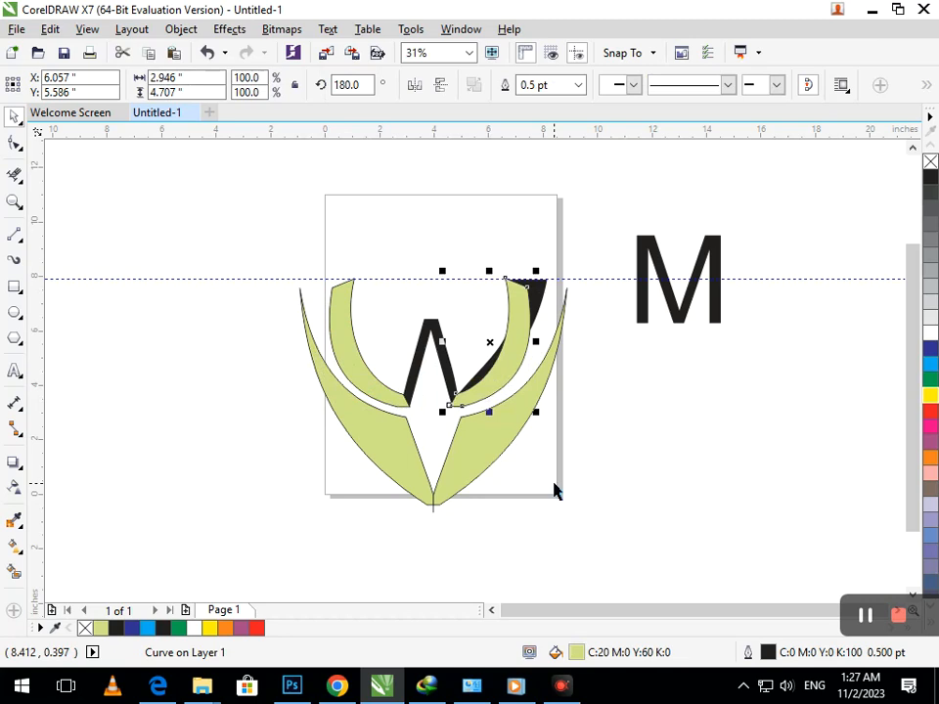
pyautogui.press('Right')
pyautogui.press('Right')
pyautogui.press('Right')
pyautogui.press('Right')
pyautogui.press('Right')
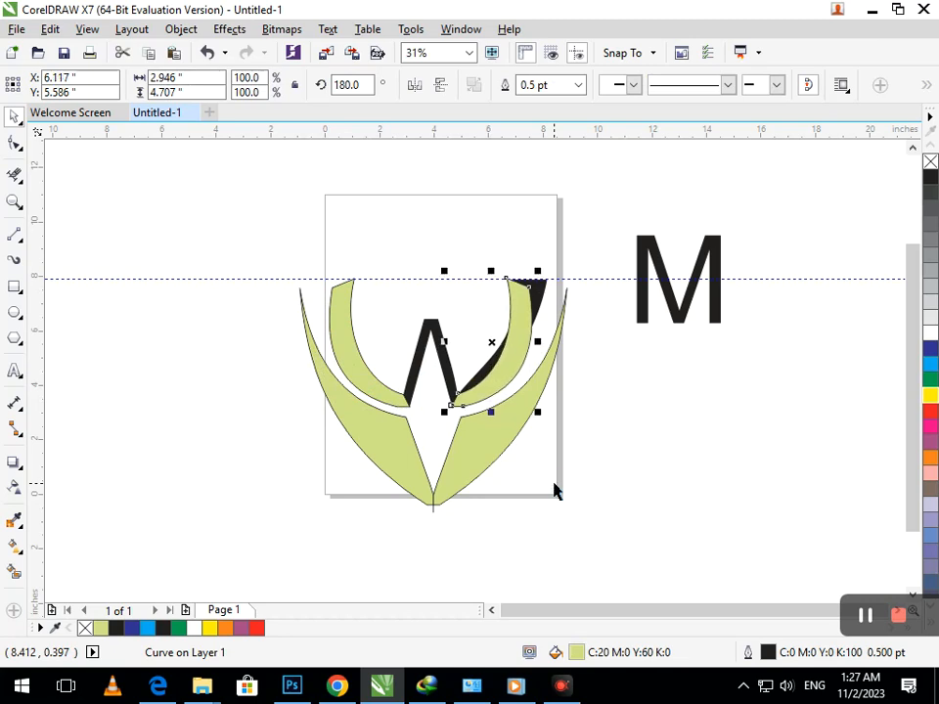
# - Shift the black curve at the W junction and Smart Fill the W light green
pyautogui.scroll(5, 453, 398)
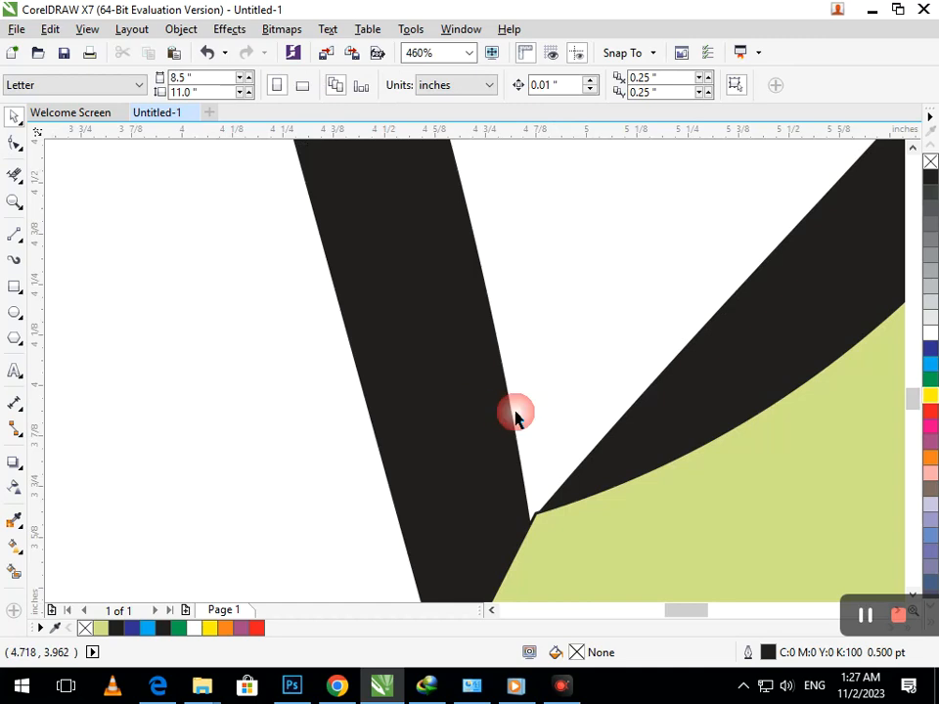
pyautogui.moveTo(635, 453); pyautogui.dragTo(534, 423)
pyautogui.scroll(-5, 564, 446)
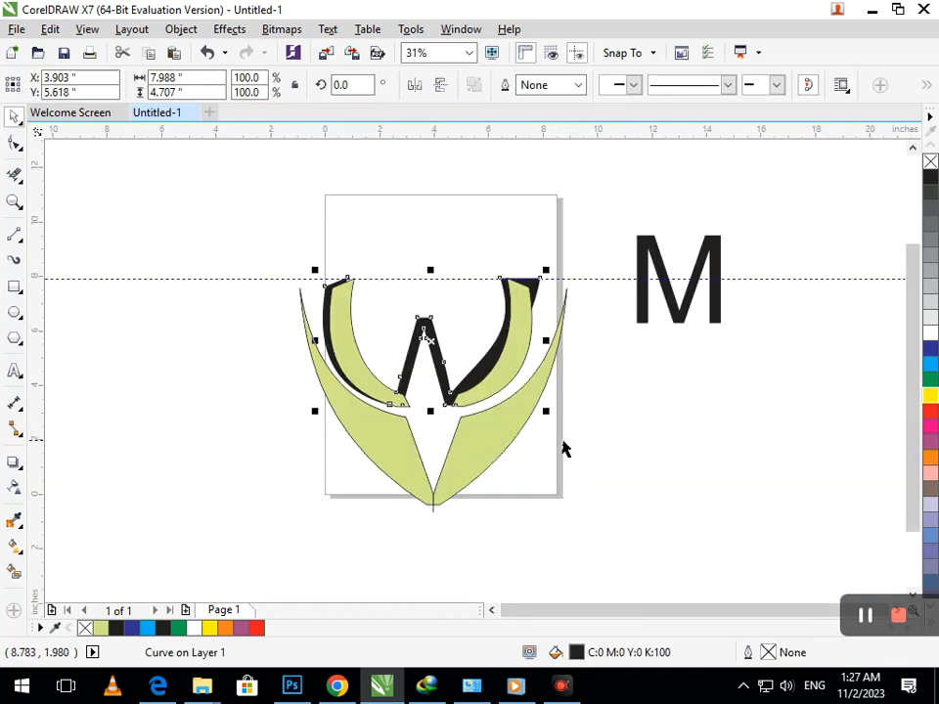
pyautogui.click(512, 505)
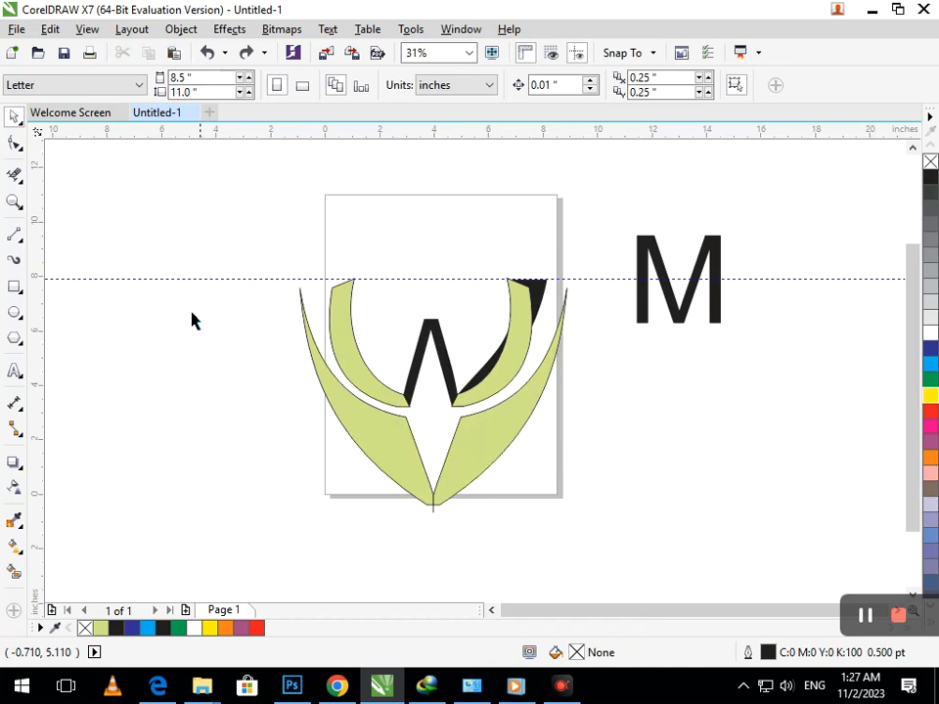
pyautogui.click(14, 571)
pyautogui.click(411, 368)
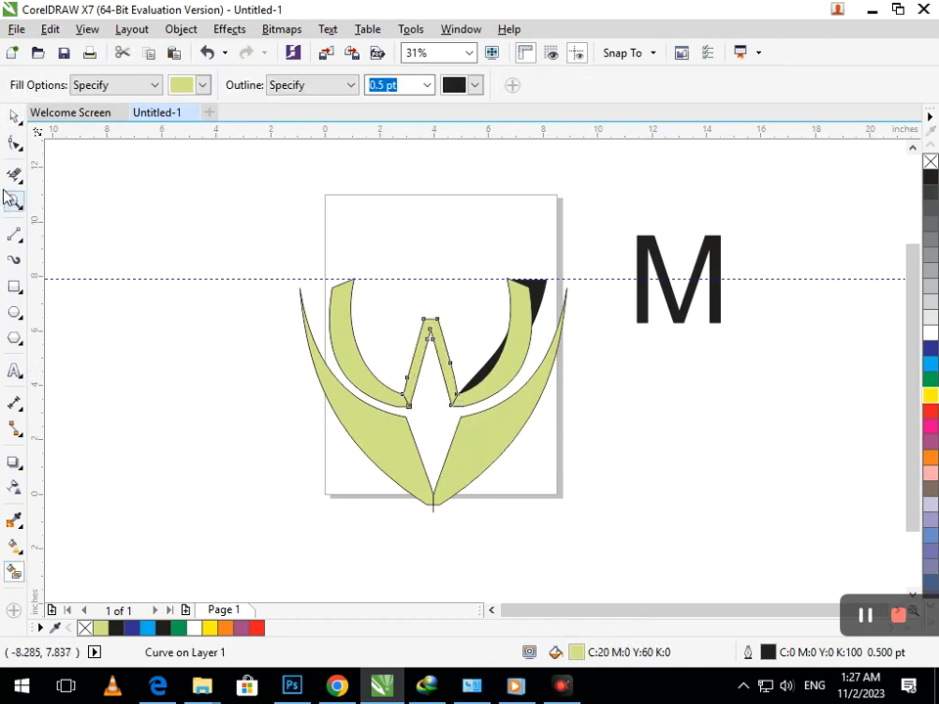
# - Delete the black sliver on the W's right arm
pyautogui.click(13, 116)
pyautogui.click(560, 309)
pyautogui.click(536, 303)
pyautogui.press('Delete')
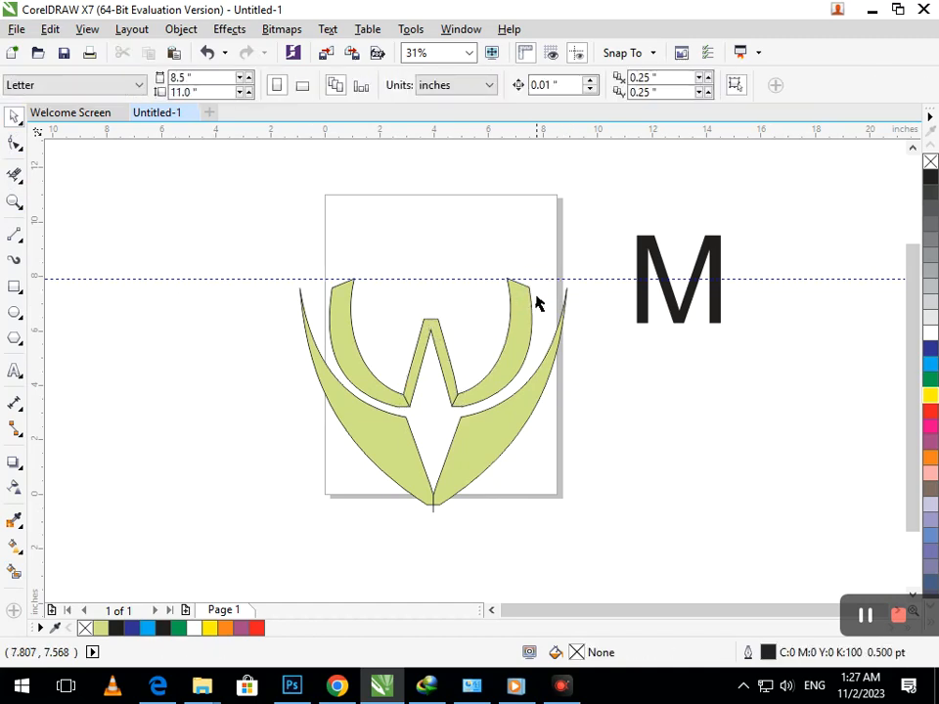
# - Weld the four inner W shapes into one curve and fill it light green
pyautogui.moveTo(304, 234); pyautogui.dragTo(554, 427)
pyautogui.click(508, 86)
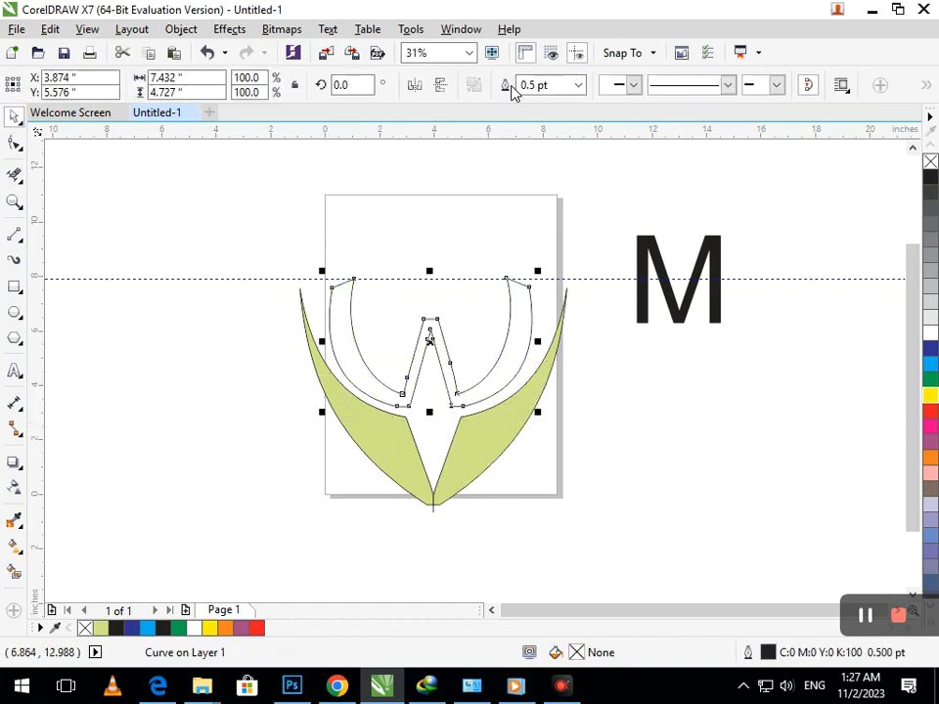
pyautogui.click(14, 572)
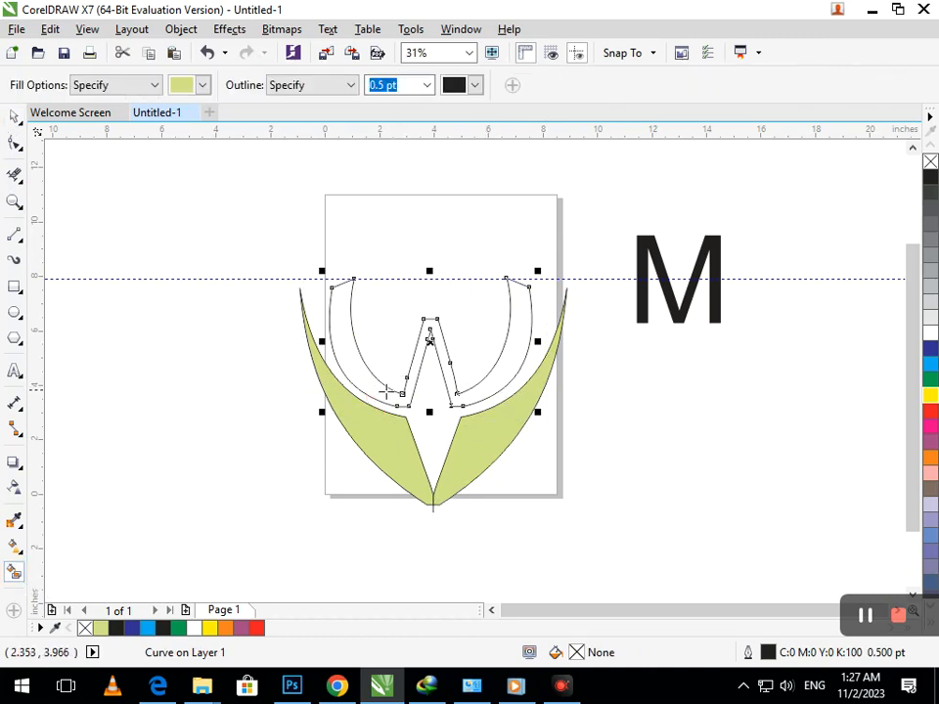
pyautogui.click(381, 437)
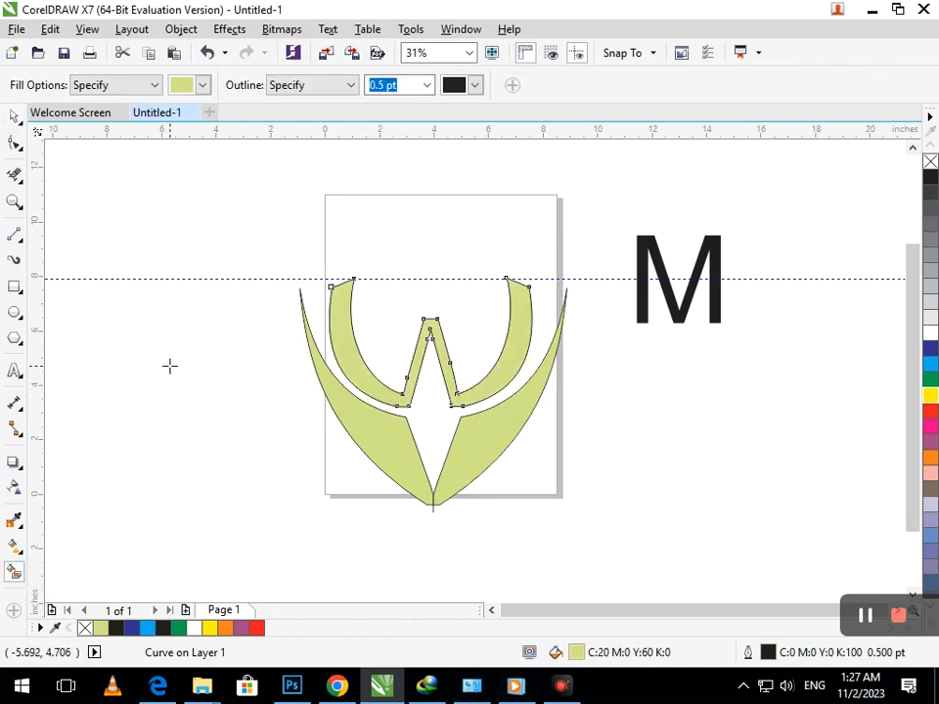
pyautogui.click(15, 117)
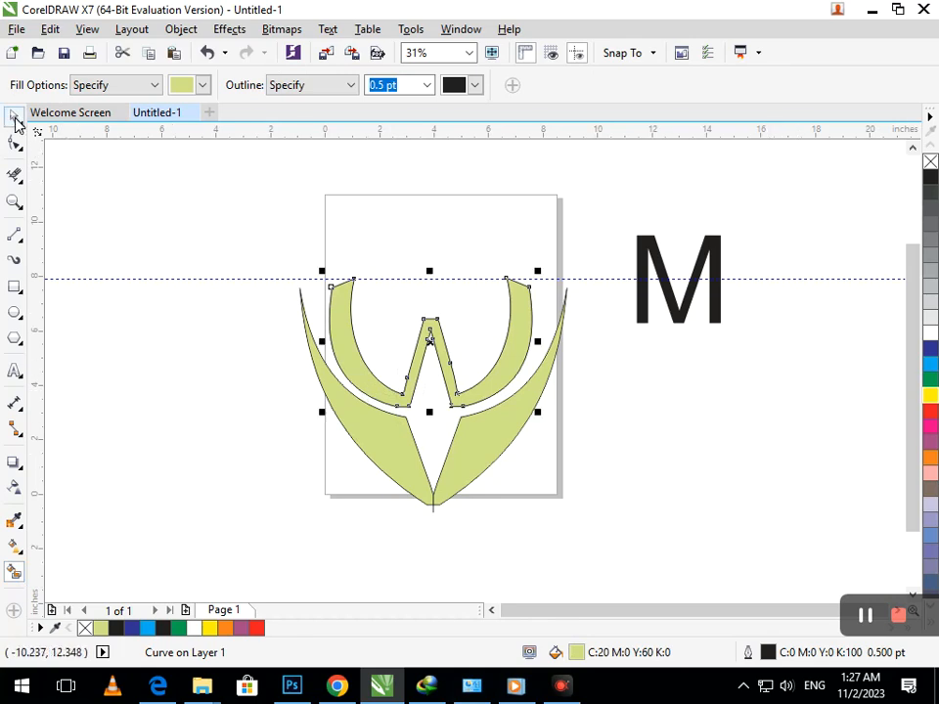
# - Move the M above the W, convert it to curves, and pull its leg nodes down
pyautogui.moveTo(642, 309); pyautogui.dragTo(392, 288)
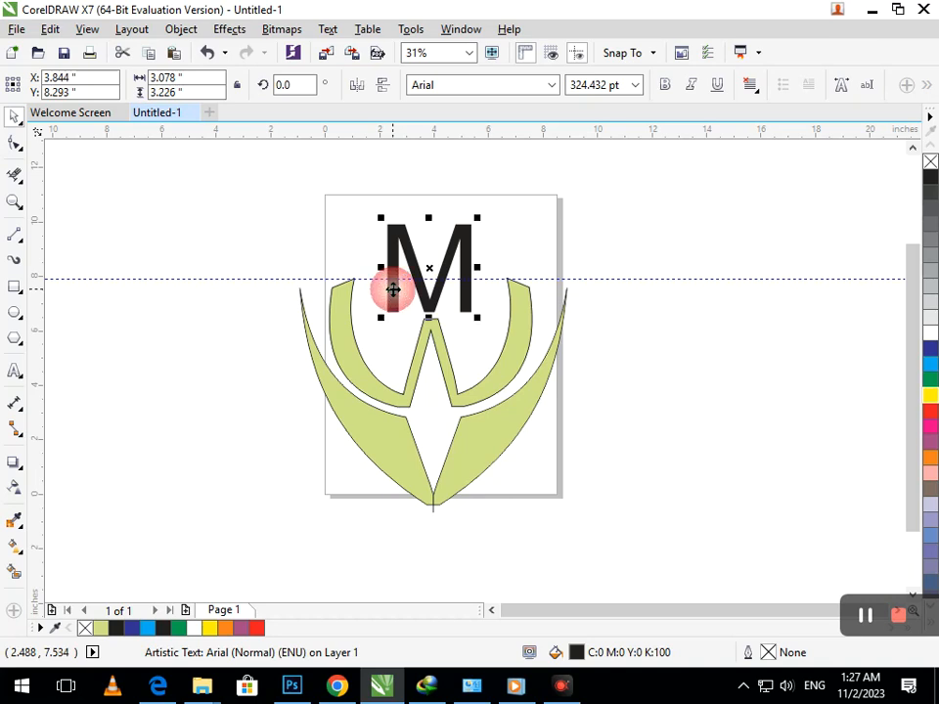
pyautogui.hotkey('ctrl', 'q')
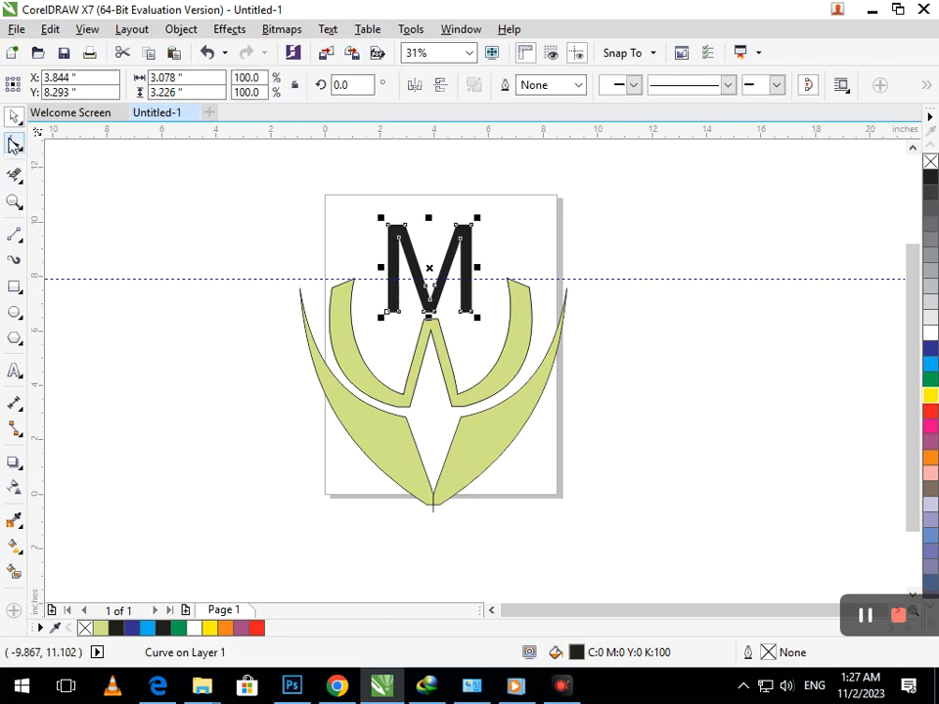
pyautogui.click(14, 143)
pyautogui.moveTo(378, 334); pyautogui.dragTo(375, 359)
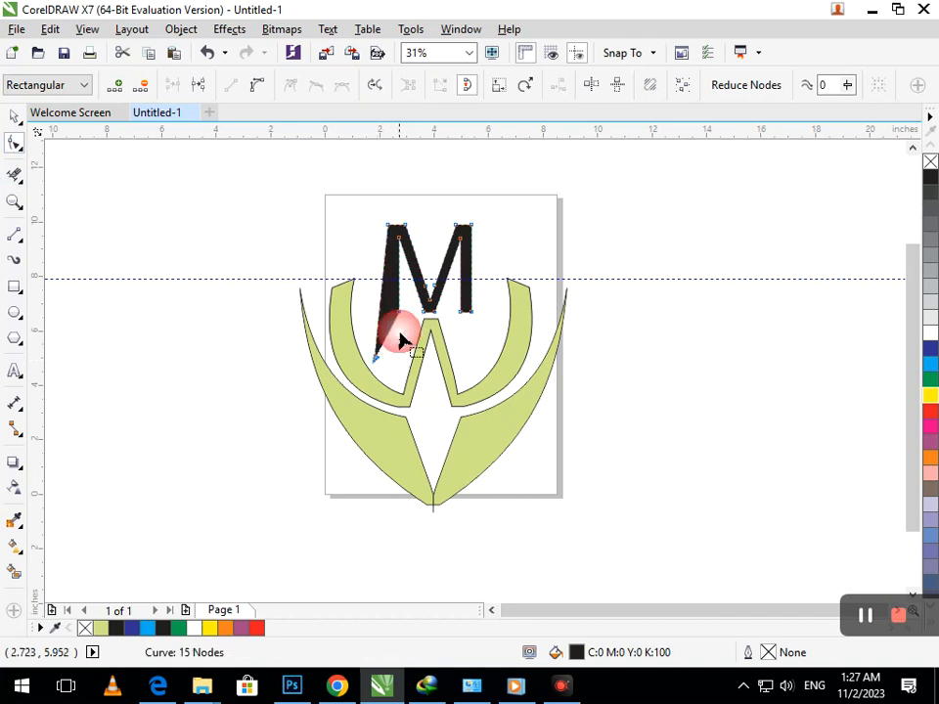
pyautogui.moveTo(398, 313); pyautogui.dragTo(399, 360)
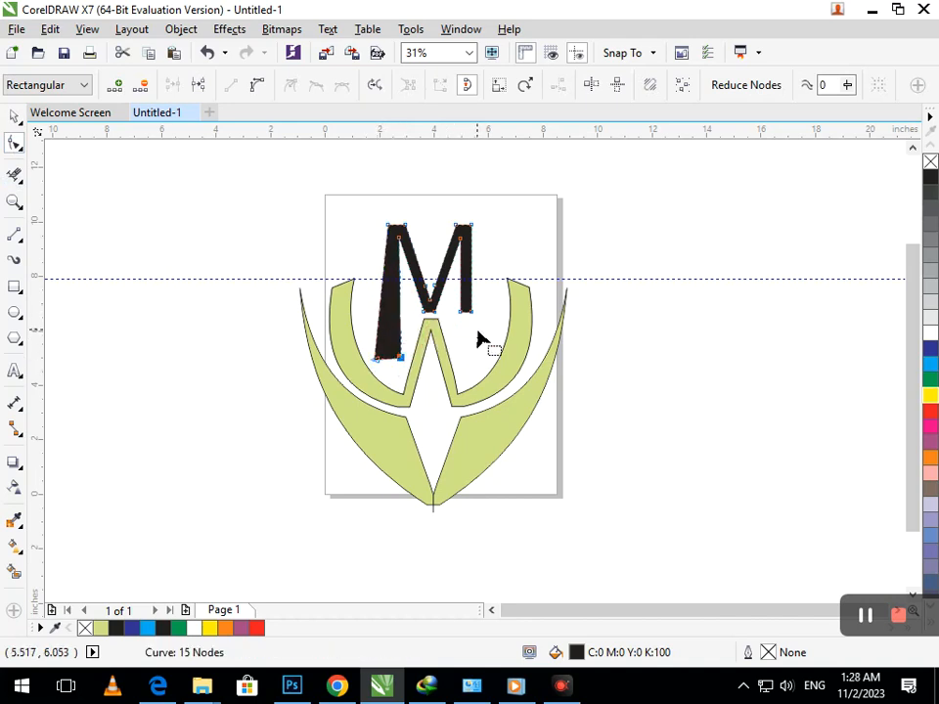
pyautogui.moveTo(475, 325); pyautogui.dragTo(468, 352)
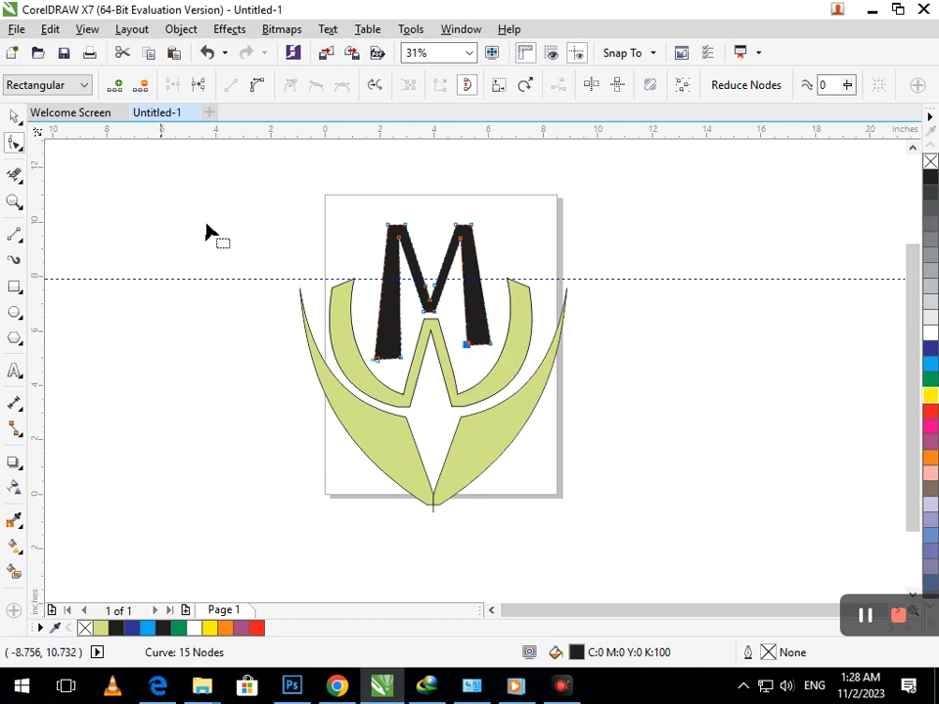
pyautogui.moveTo(496, 352); pyautogui.dragTo(443, 330)
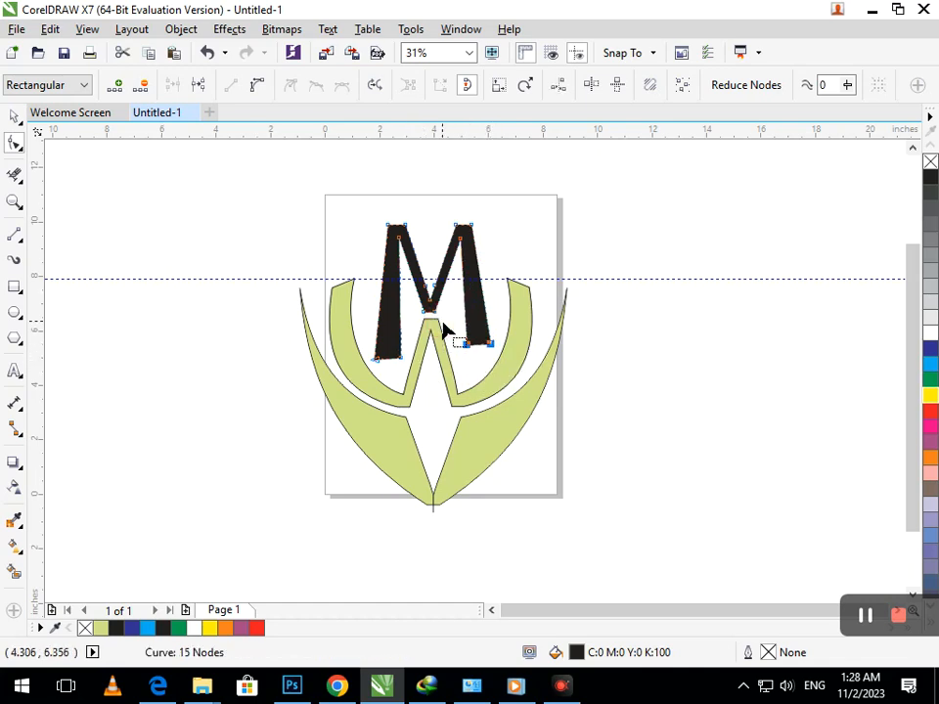
pyautogui.press('Down')
pyautogui.press('Down')
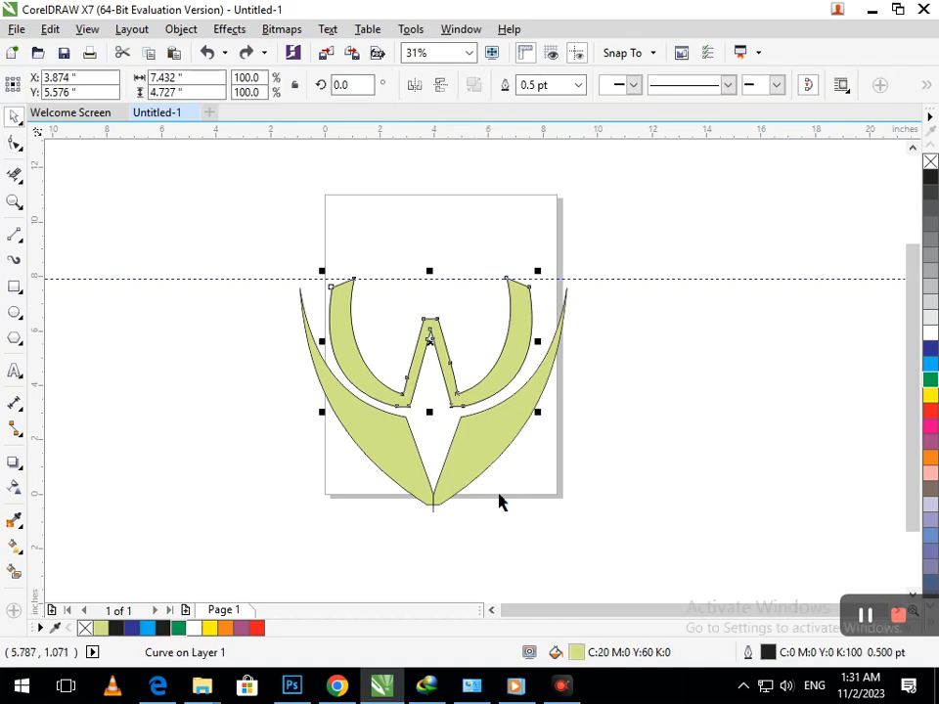
# - Mirror a copy of the green W upward, scale it to about 70%, and move it down onto the emblem
pyautogui.click(499, 499)
pyautogui.moveTo(347, 362); pyautogui.dragTo(302, 375)
pyautogui.hotkey('ctrl', 'z')
pyautogui.moveTo(430, 412); pyautogui.dragTo(409, 268)
pyautogui.rightClick(409, 268)
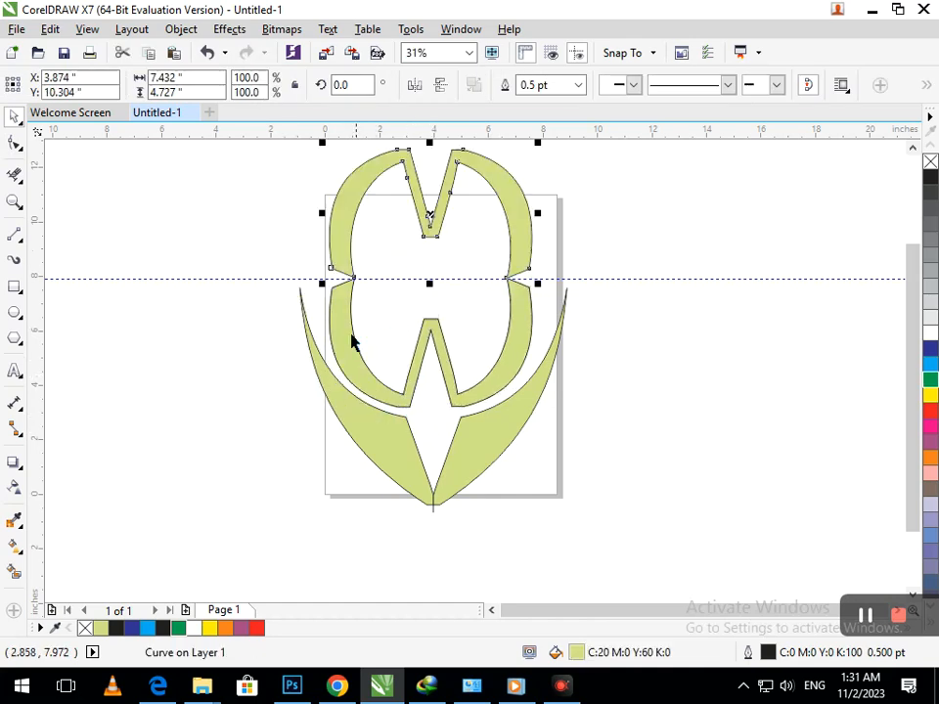
pyautogui.moveTo(326, 275); pyautogui.dragTo(352, 262)
pyautogui.moveTo(426, 223); pyautogui.dragTo(427, 301)
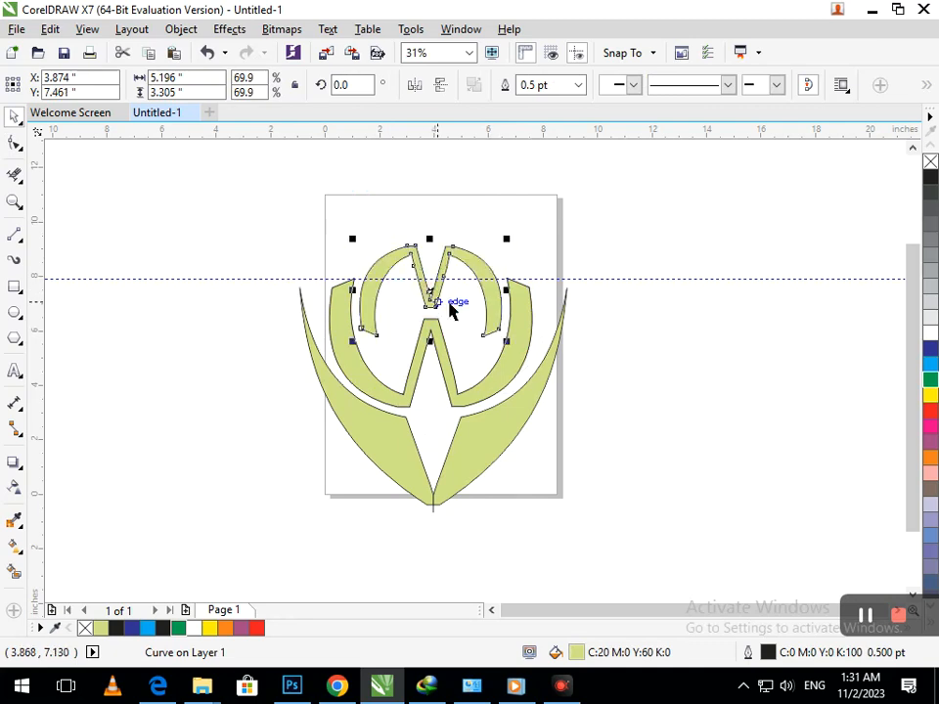
# - Delete the horizontal guideline
pyautogui.click(675, 330)
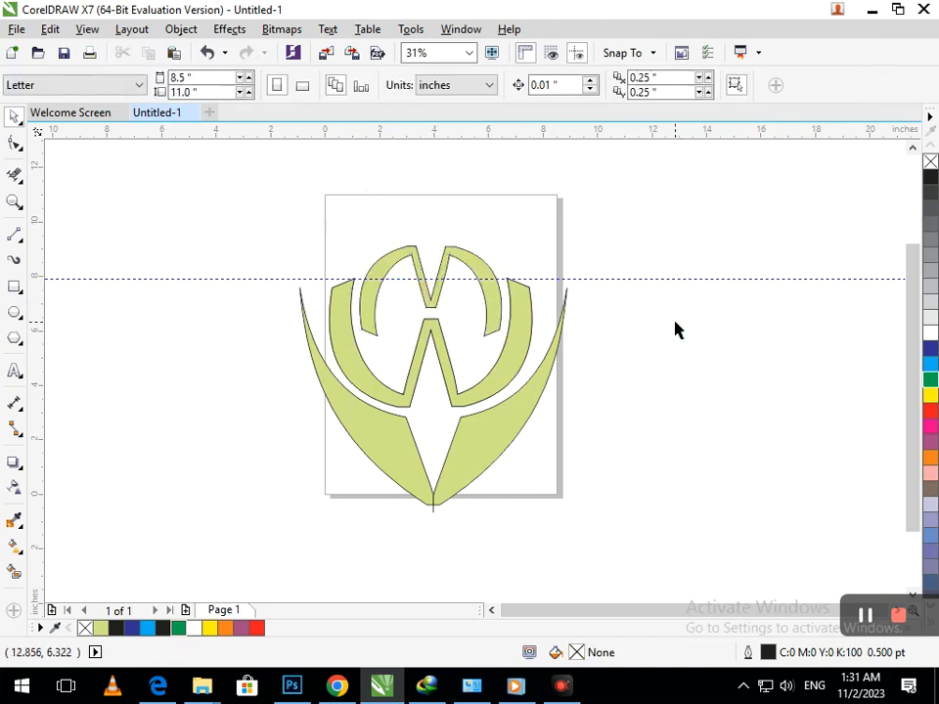
pyautogui.click(600, 280)
pyautogui.press('Delete')
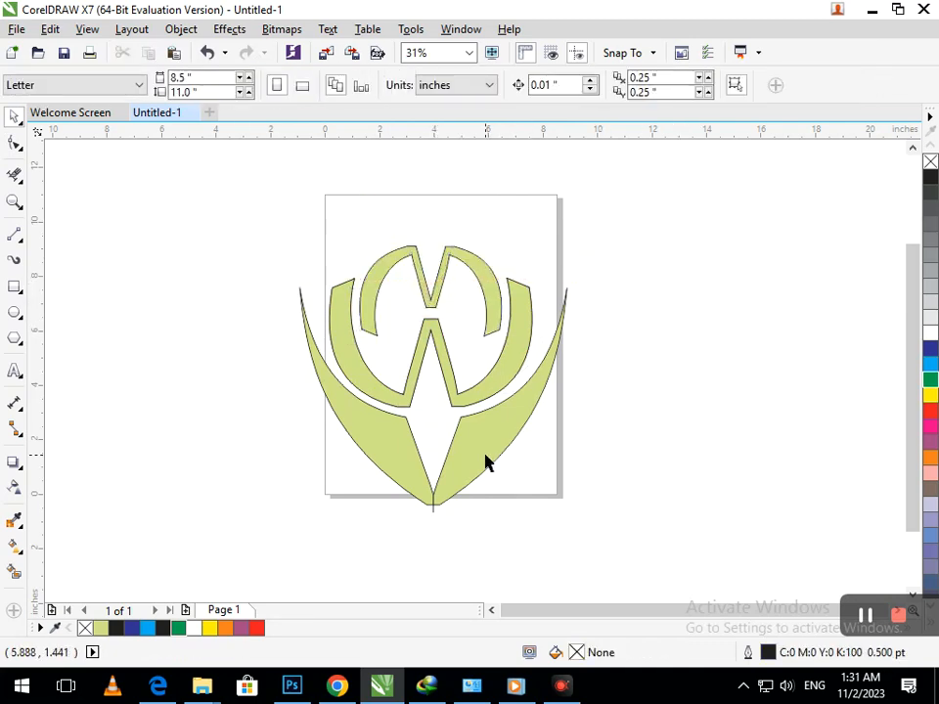
pyautogui.click(486, 461)
# - Fill both wings and the top M dark blue, and the W purple, from the palette
pyautogui.click(930, 348)
pyautogui.click(388, 456)
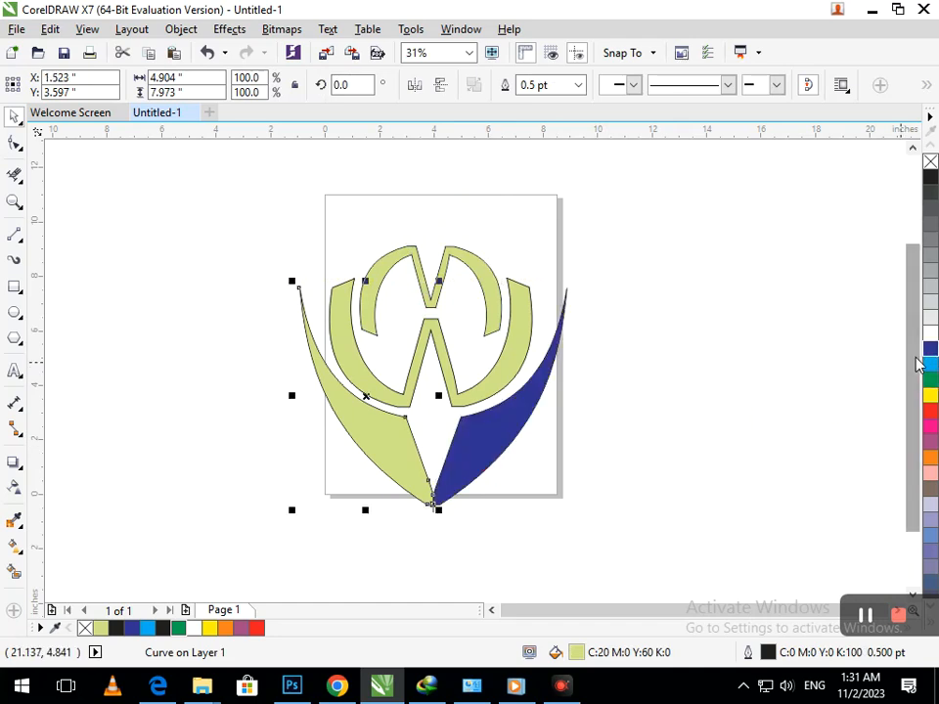
pyautogui.click(930, 348)
pyautogui.click(635, 455)
pyautogui.click(466, 399)
pyautogui.click(930, 442)
pyautogui.click(759, 459)
pyautogui.click(494, 322)
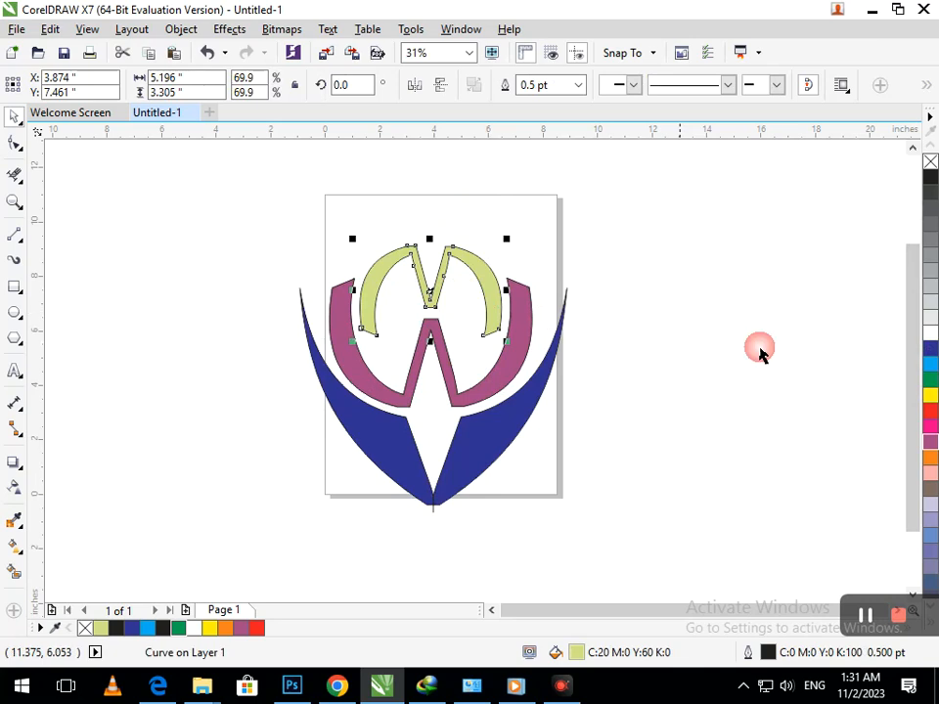
pyautogui.click(930, 350)
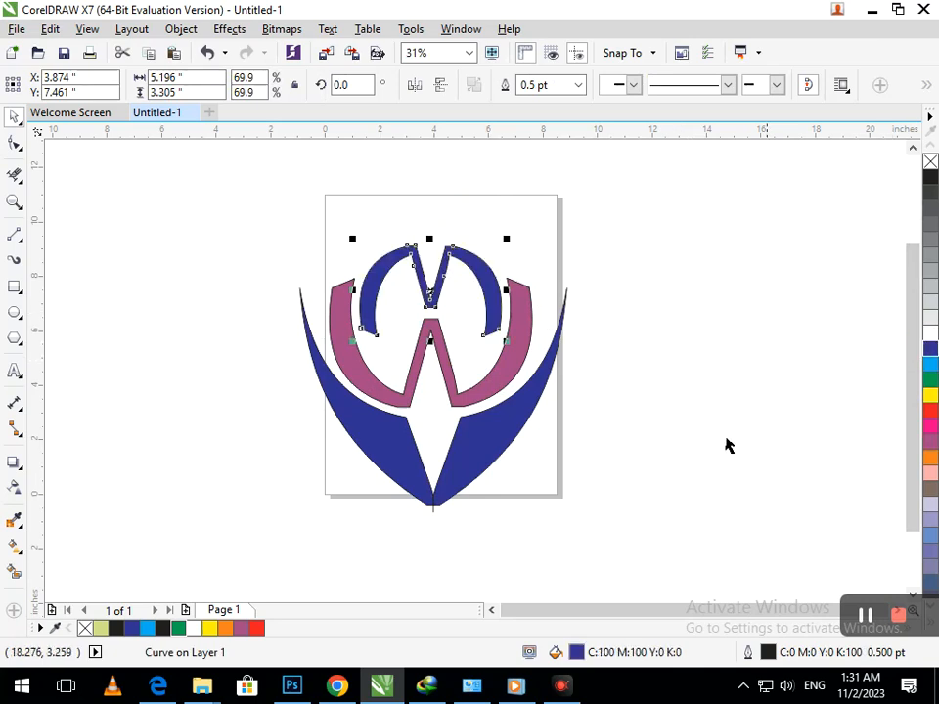
pyautogui.click(656, 450)
# - Select the whole logo, move it off the page to the upper left, and zoom in on it
pyautogui.press('F2')
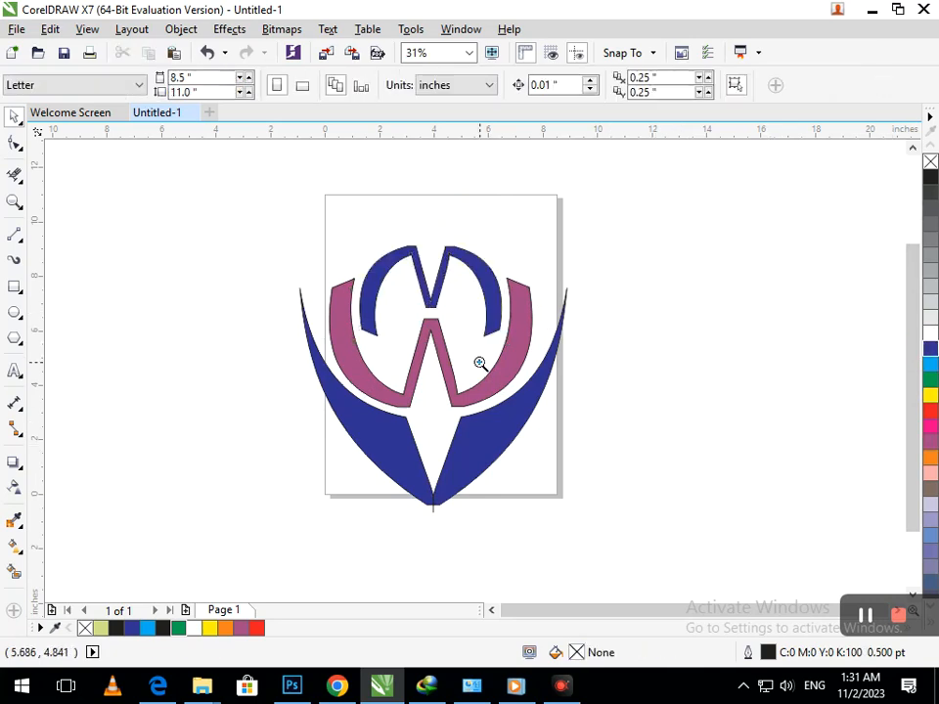
pyautogui.rightClick(483, 398)
pyautogui.click(432, 446)
pyautogui.hotkey('ctrl', 'a')
pyautogui.moveTo(476, 426); pyautogui.dragTo(162, 309)
pyautogui.press('F2')
pyautogui.moveTo(84, 210); pyautogui.dragTo(204, 332)
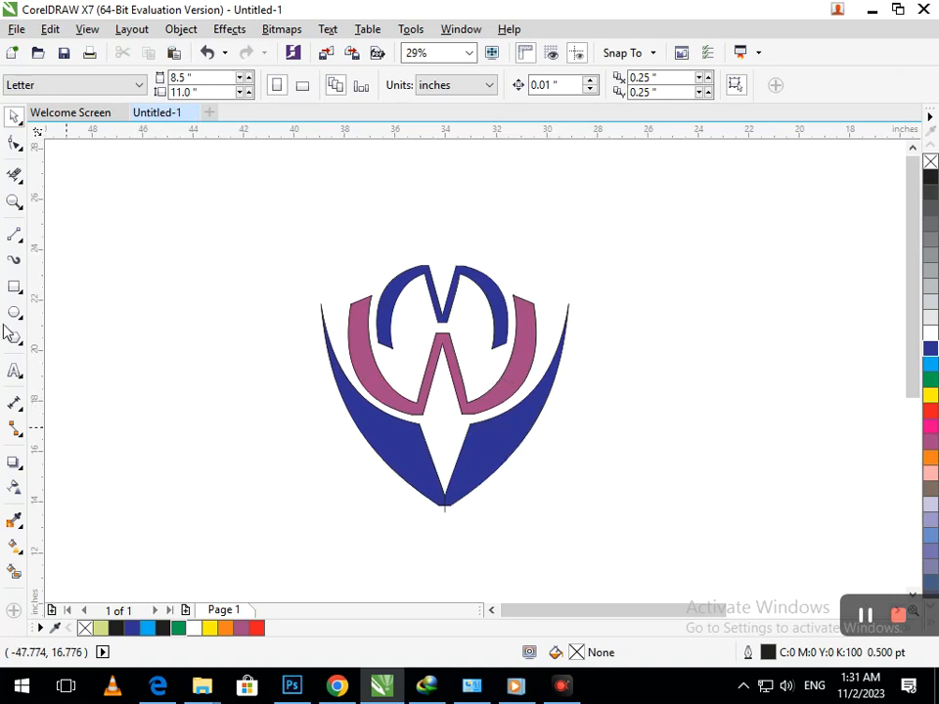
# - With the Shape tool, pull the blue M's left and right inner end nodes downward and nudge the right one into place
pyautogui.click(14, 143)
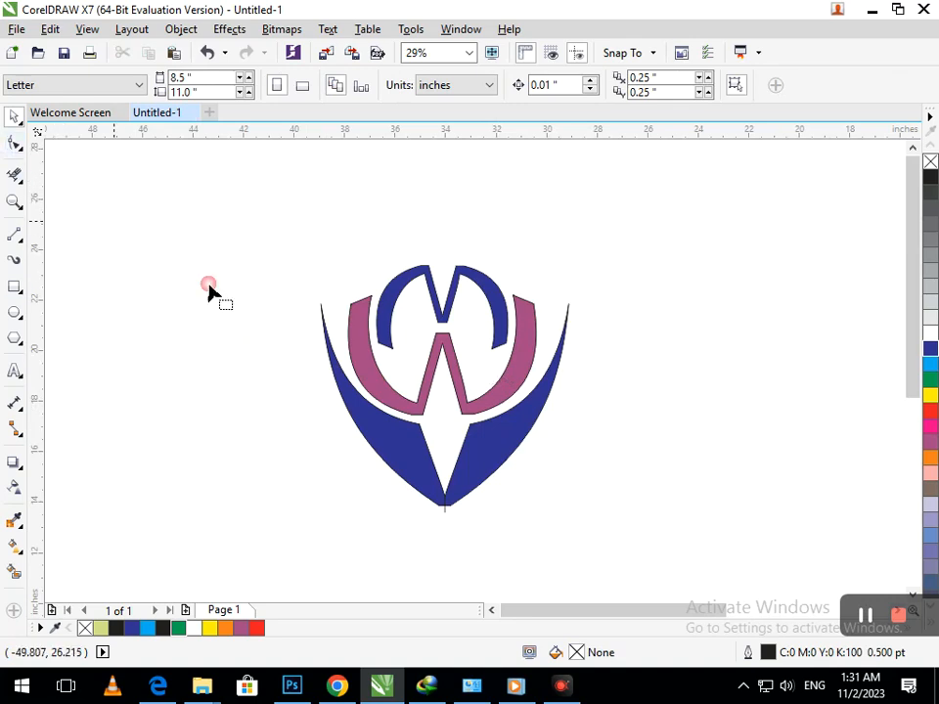
pyautogui.click(389, 340)
pyautogui.moveTo(392, 348)
pyautogui.mouseDown()
pyautogui.moveTo(405, 375)
pyautogui.moveTo(385, 366)
pyautogui.mouseUp()
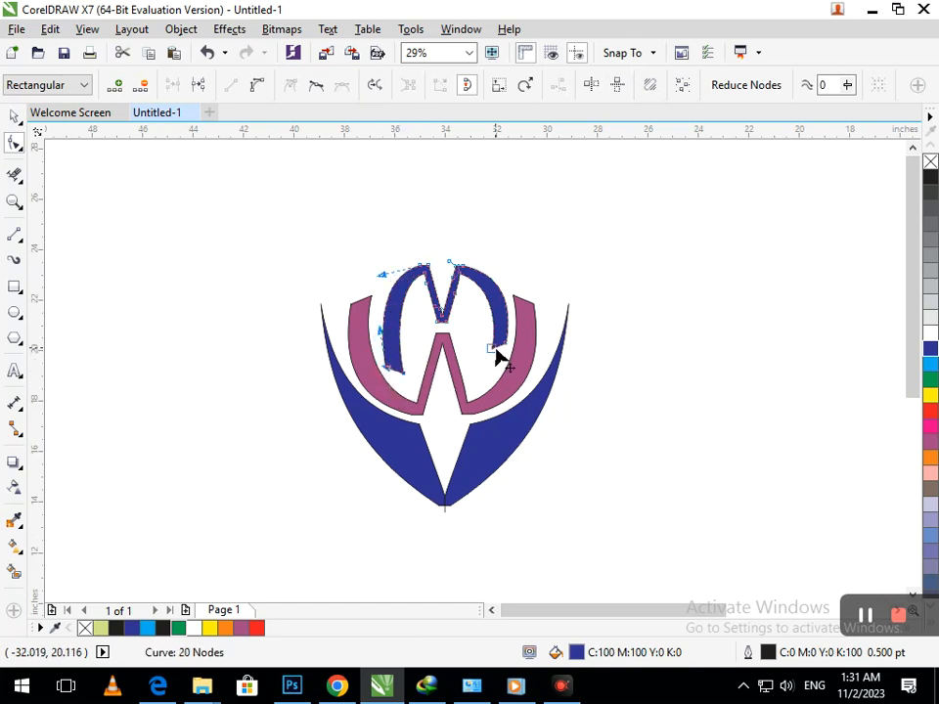
pyautogui.moveTo(495, 350)
pyautogui.mouseDown()
pyautogui.moveTo(484, 371)
pyautogui.moveTo(502, 362)
pyautogui.mouseUp()
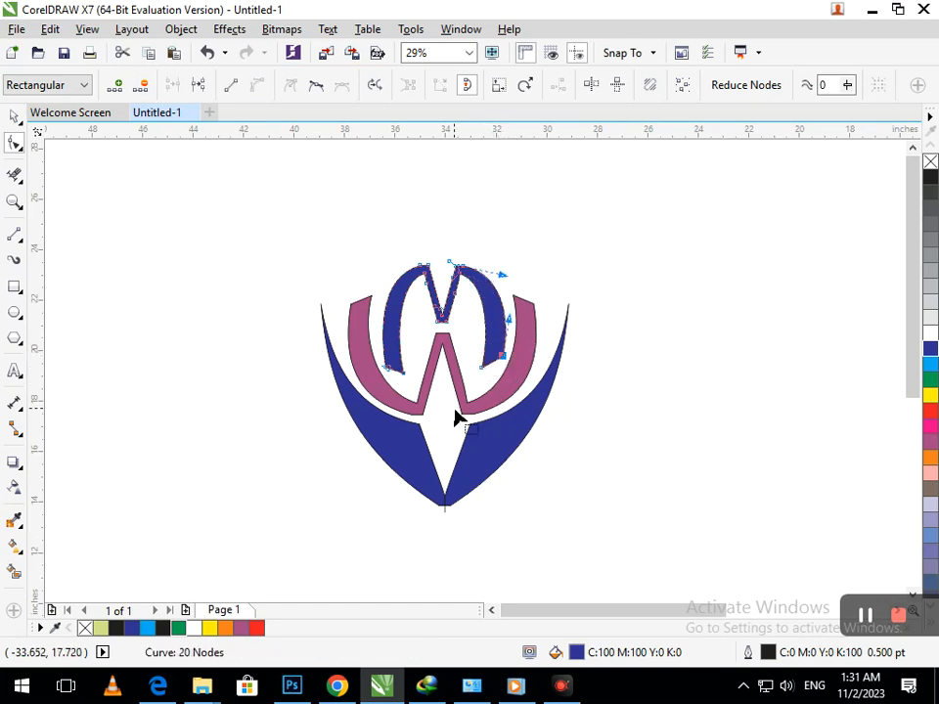
pyautogui.press('Left')
pyautogui.press('Left')
pyautogui.press('Left')
pyautogui.press('Left')
pyautogui.press('Left')
pyautogui.press('Left')
pyautogui.press('Left')
pyautogui.press('Left')
pyautogui.press('Left')
pyautogui.press('Left')
pyautogui.press('Left')
pyautogui.press('Left')
pyautogui.press('Left')
pyautogui.press('Down')
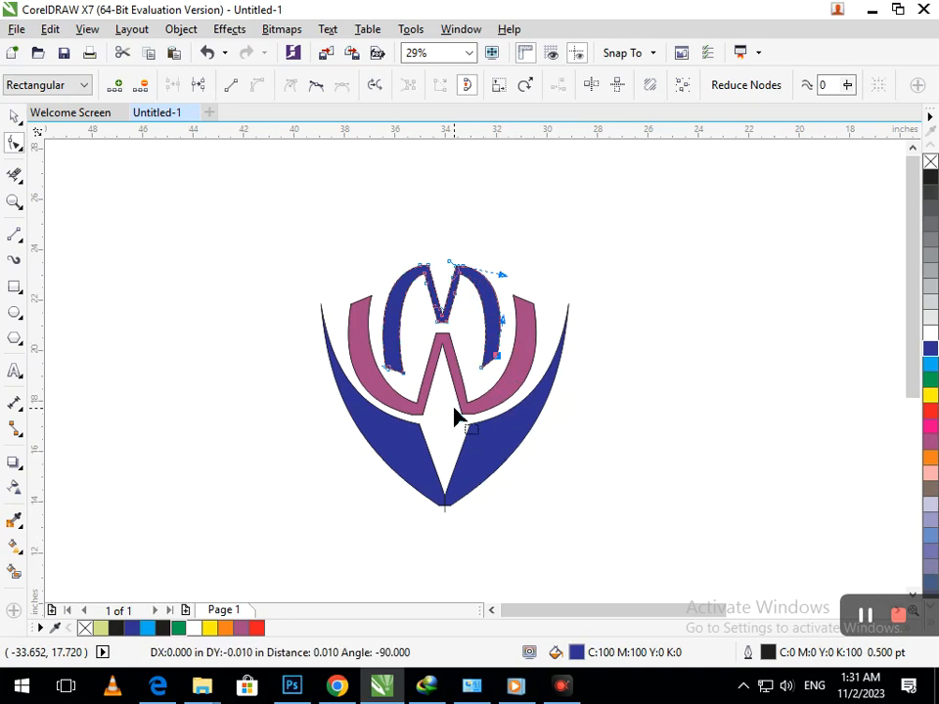
pyautogui.press('Right')
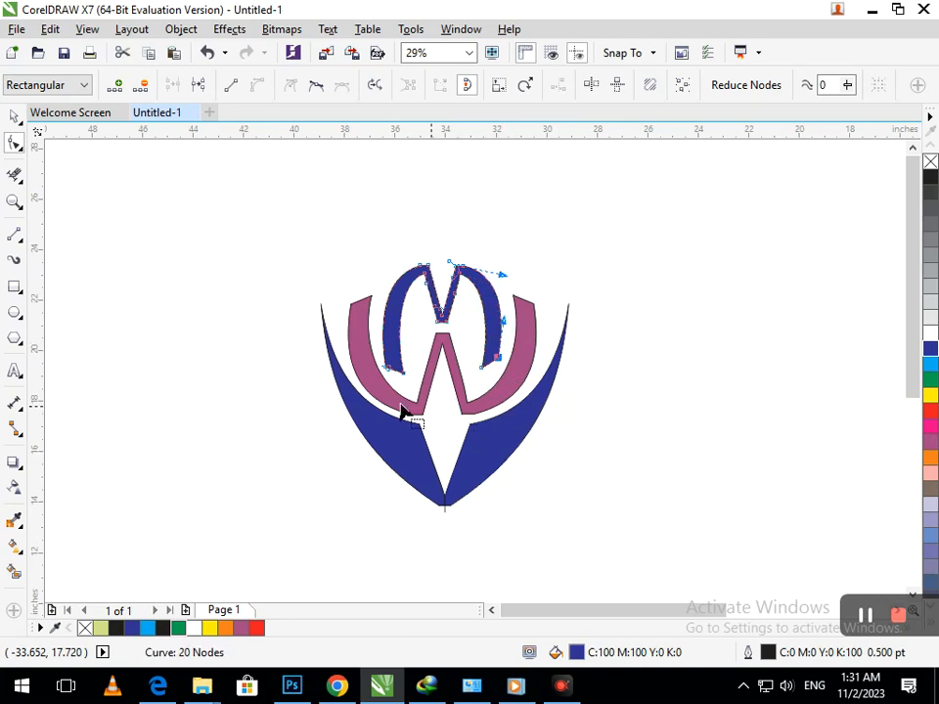
pyautogui.click(12, 119)
# - Try an orange fill on the W and a black fill on the M
pyautogui.click(491, 411)
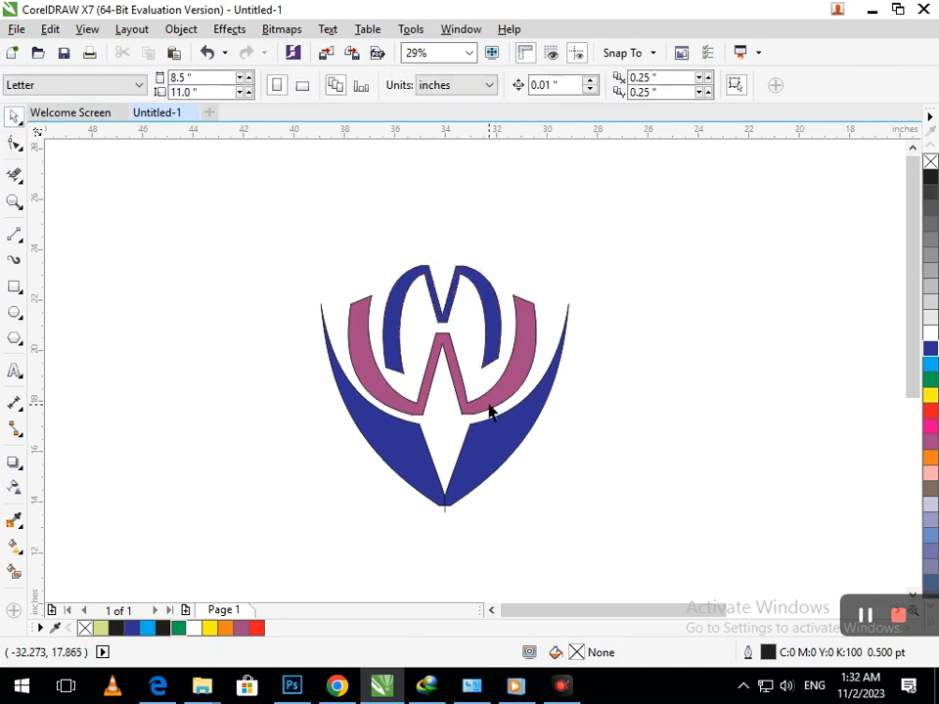
pyautogui.click(491, 412)
pyautogui.click(930, 459)
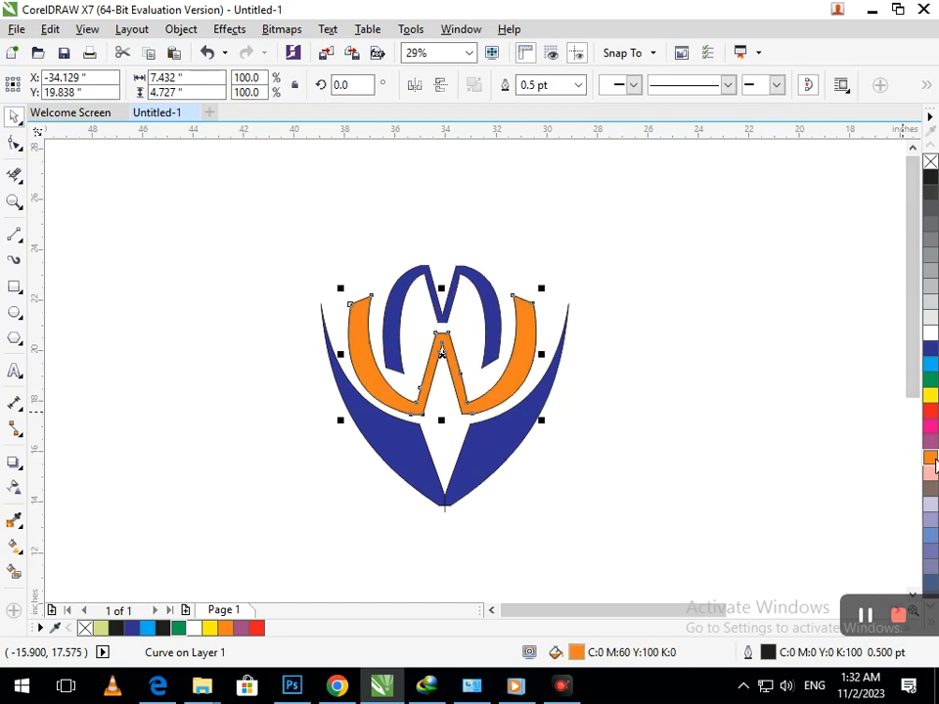
pyautogui.click(687, 473)
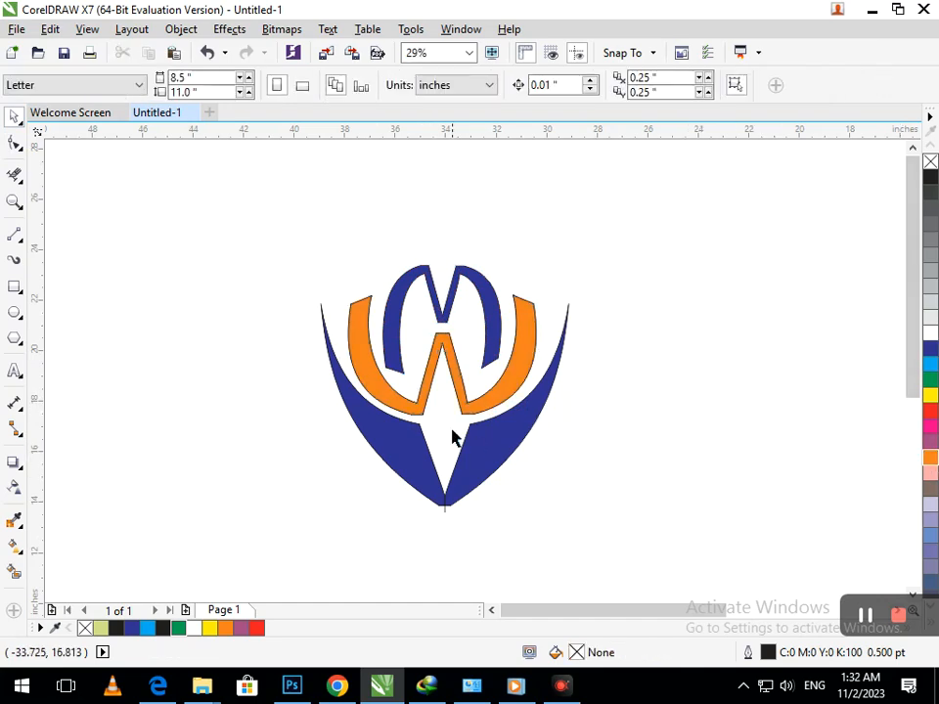
pyautogui.click(496, 333)
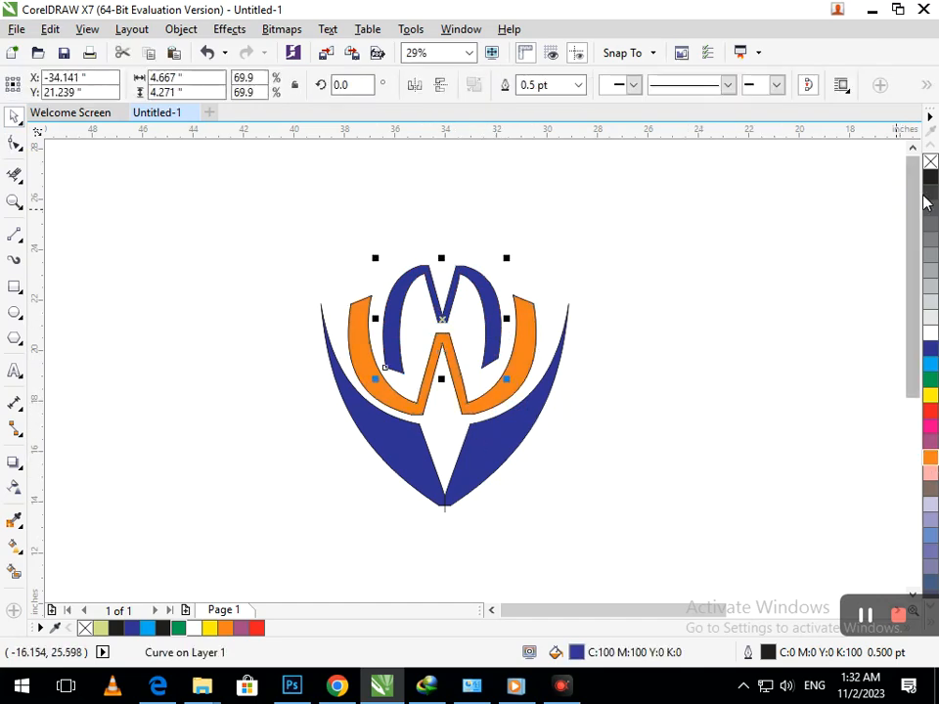
pyautogui.click(930, 176)
pyautogui.click(798, 330)
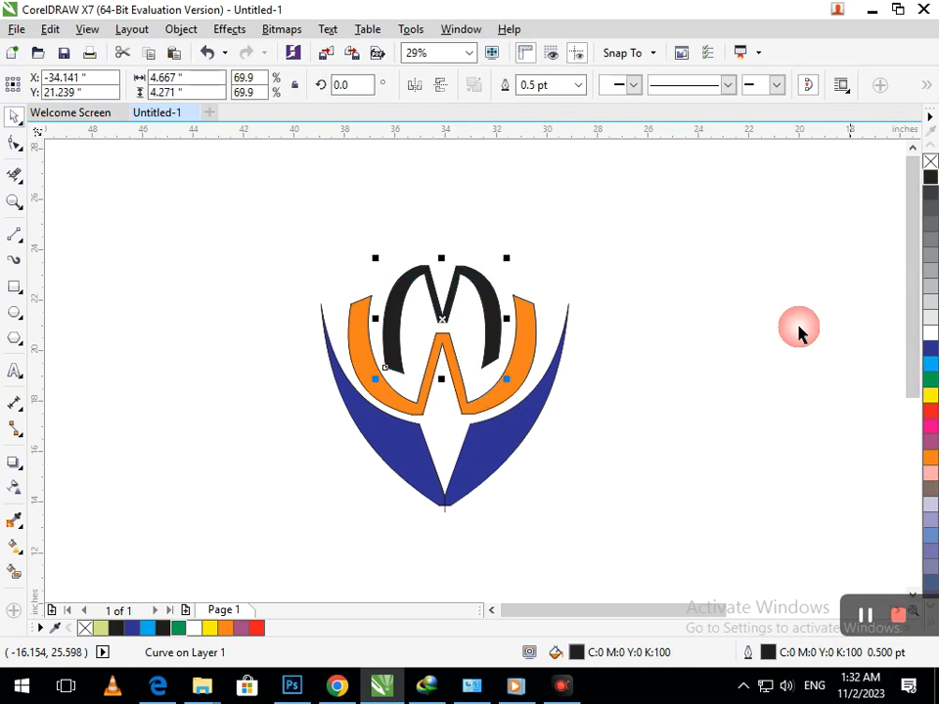
# - Fill the M green and the W black
pyautogui.click(495, 362)
pyautogui.click(930, 380)
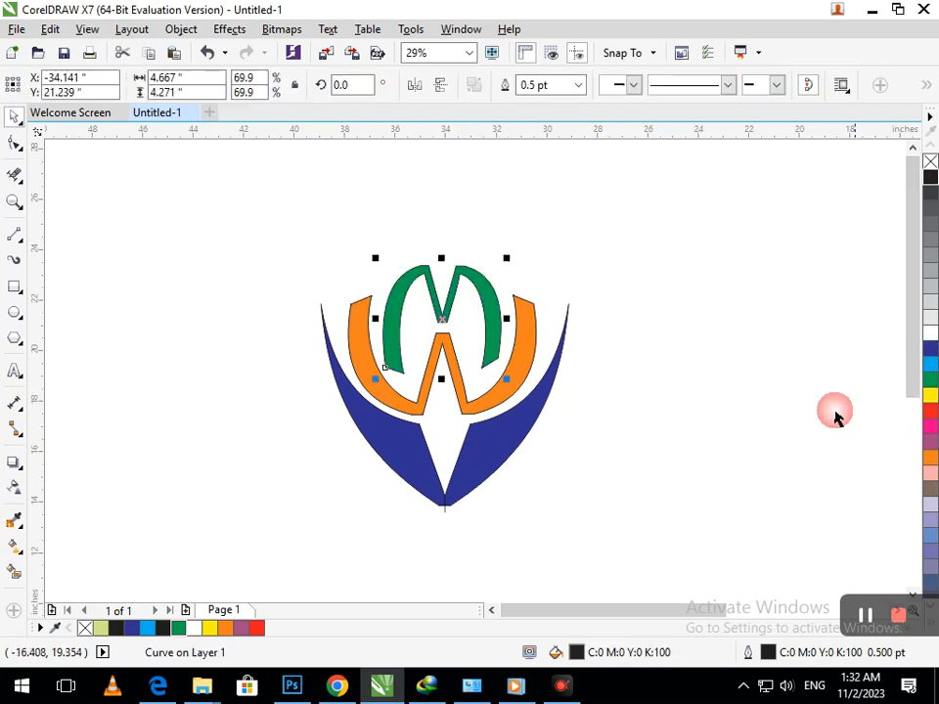
pyautogui.click(676, 419)
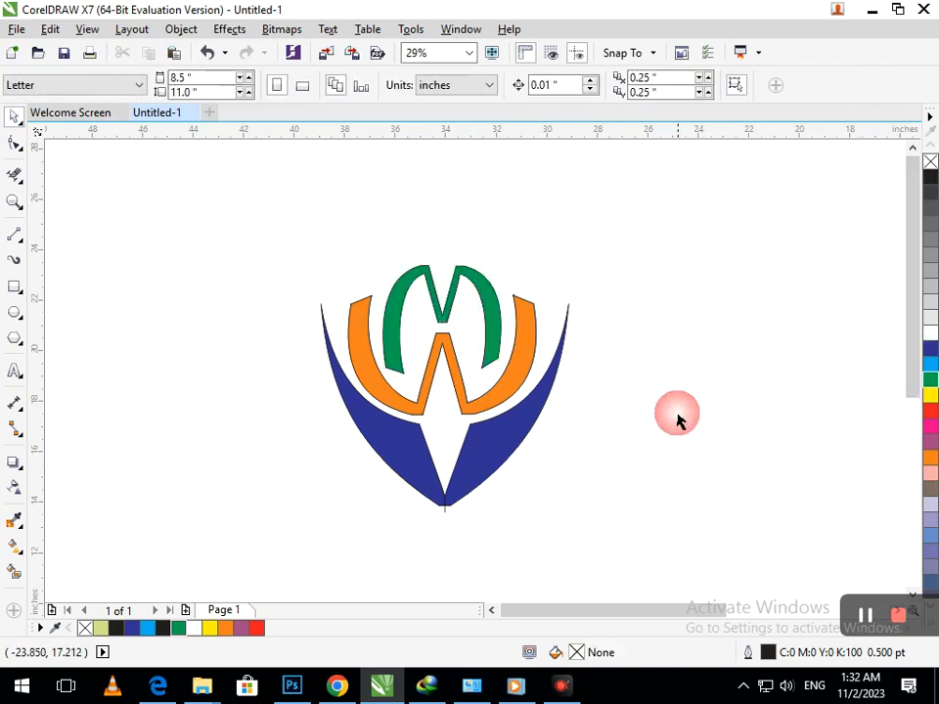
pyautogui.click(469, 380)
pyautogui.click(930, 176)
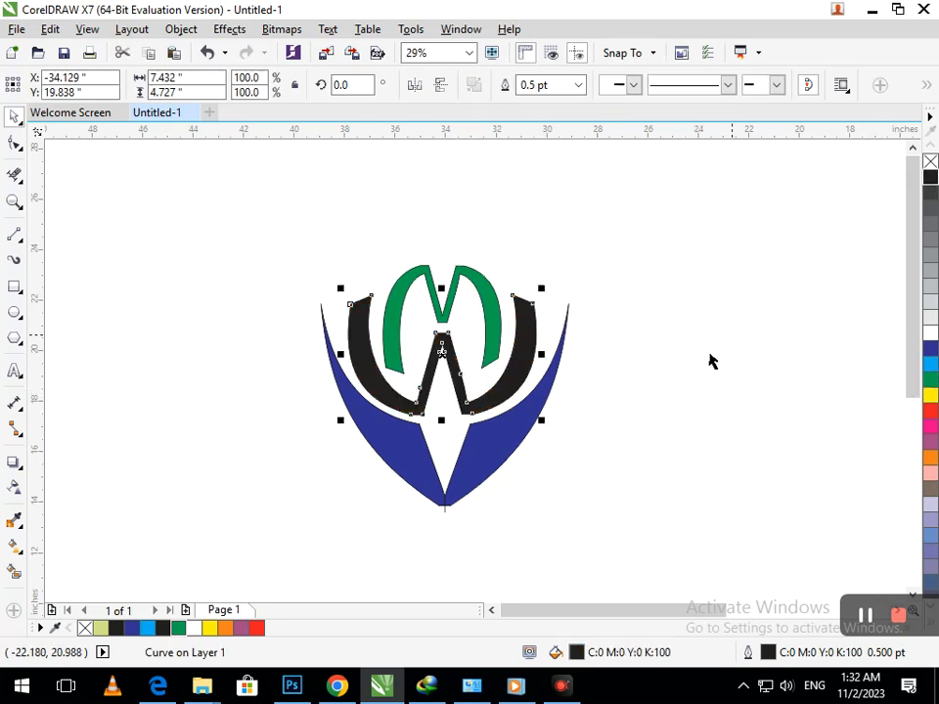
pyautogui.click(700, 379)
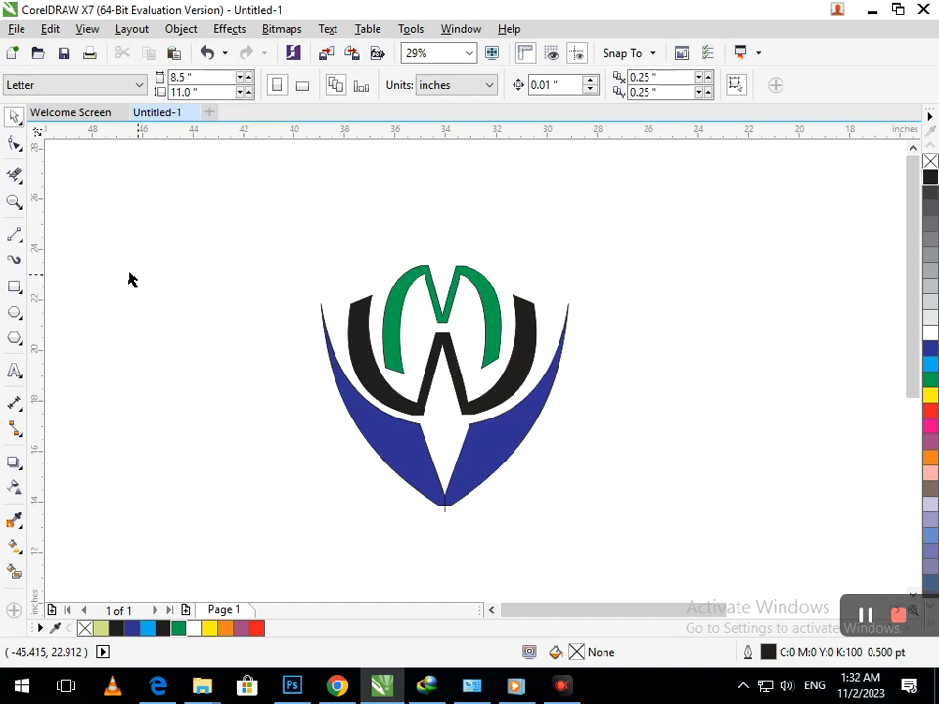
# - Reshape the left blue wing's top point and edges with the Shape tool, then undo the reshaping
pyautogui.click(15, 142)
pyautogui.click(319, 321)
pyautogui.moveTo(322, 312); pyautogui.dragTo(314, 278)
pyautogui.moveTo(348, 449); pyautogui.dragTo(336, 449)
pyautogui.moveTo(415, 433); pyautogui.dragTo(433, 444)
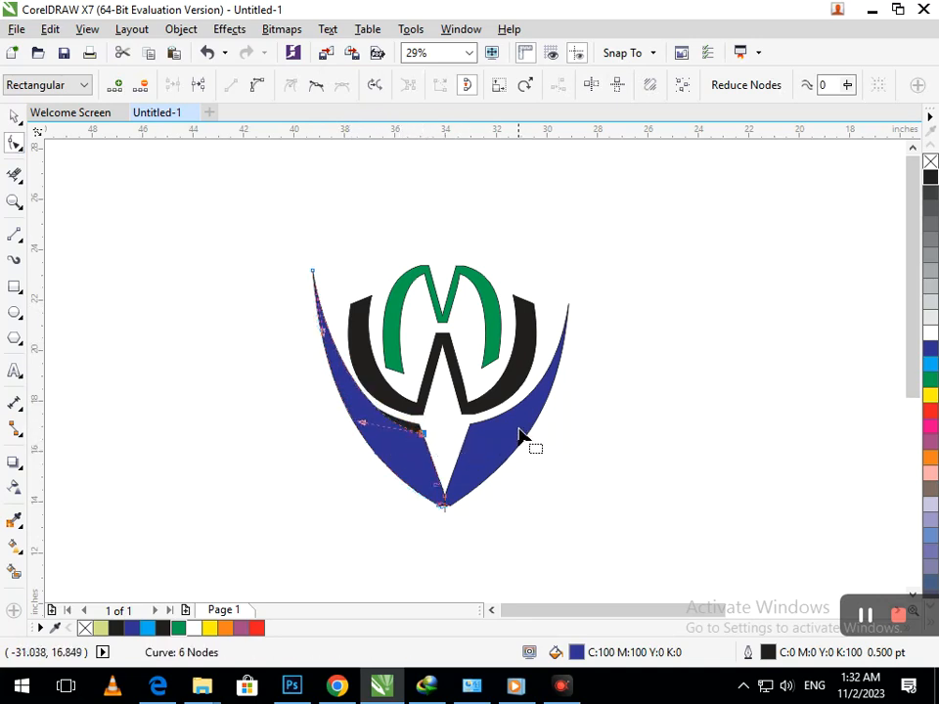
pyautogui.hotkey('ctrl', 'z')
pyautogui.hotkey('ctrl', 'z')
pyautogui.hotkey('ctrl', 'z')
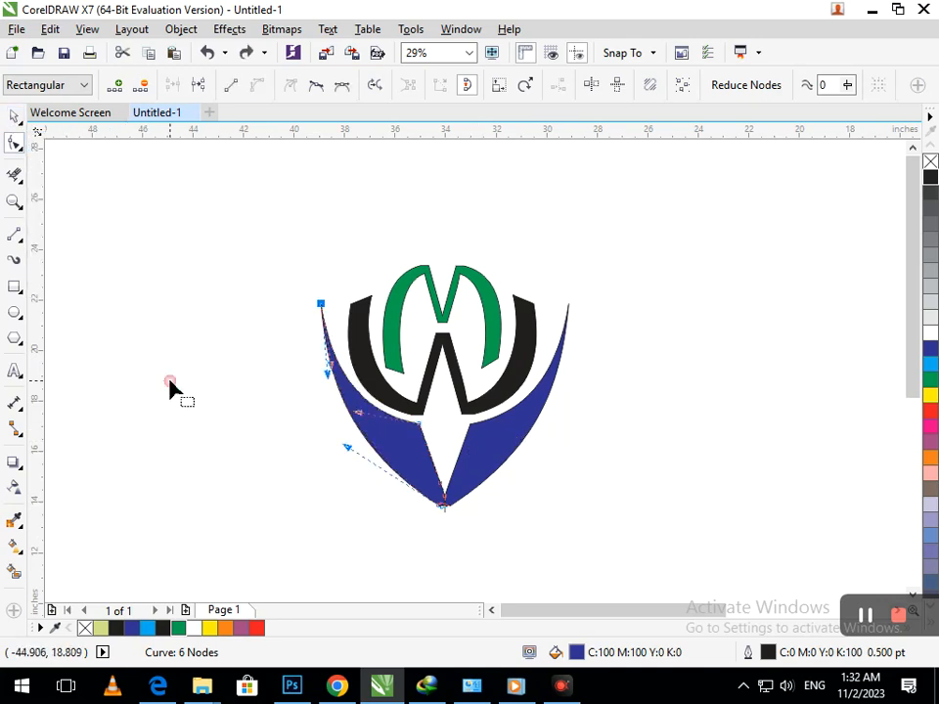
pyautogui.click(15, 116)
pyautogui.click(158, 354)
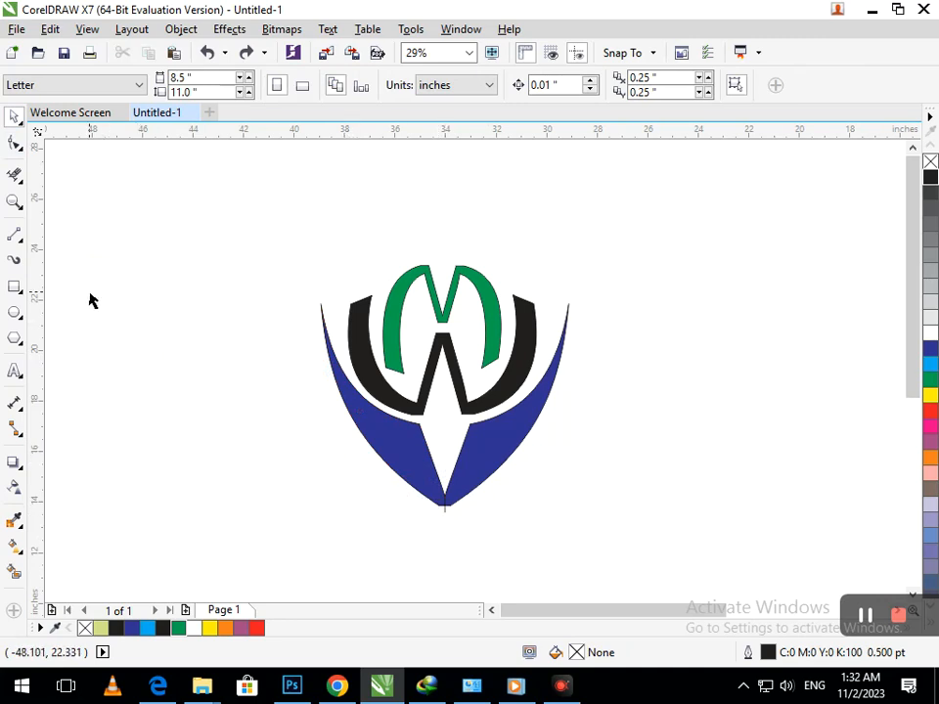
# - Reframe the view on the logo and shift the whole logo right and slightly up
pyautogui.moveTo(407, 445); pyautogui.dragTo(357, 476)
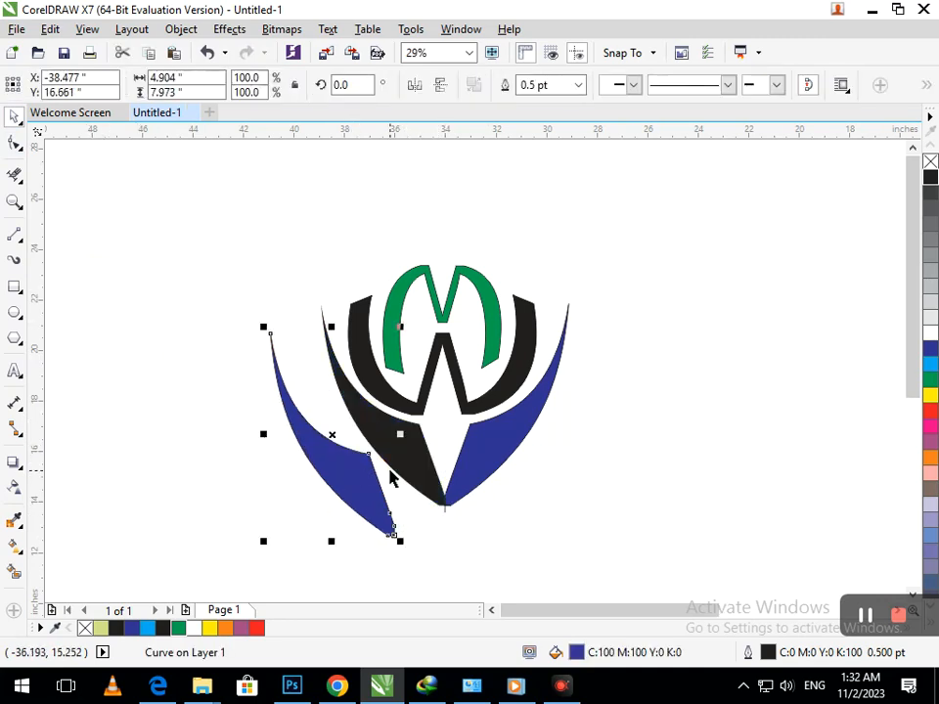
pyautogui.hotkey('ctrl', 'z')
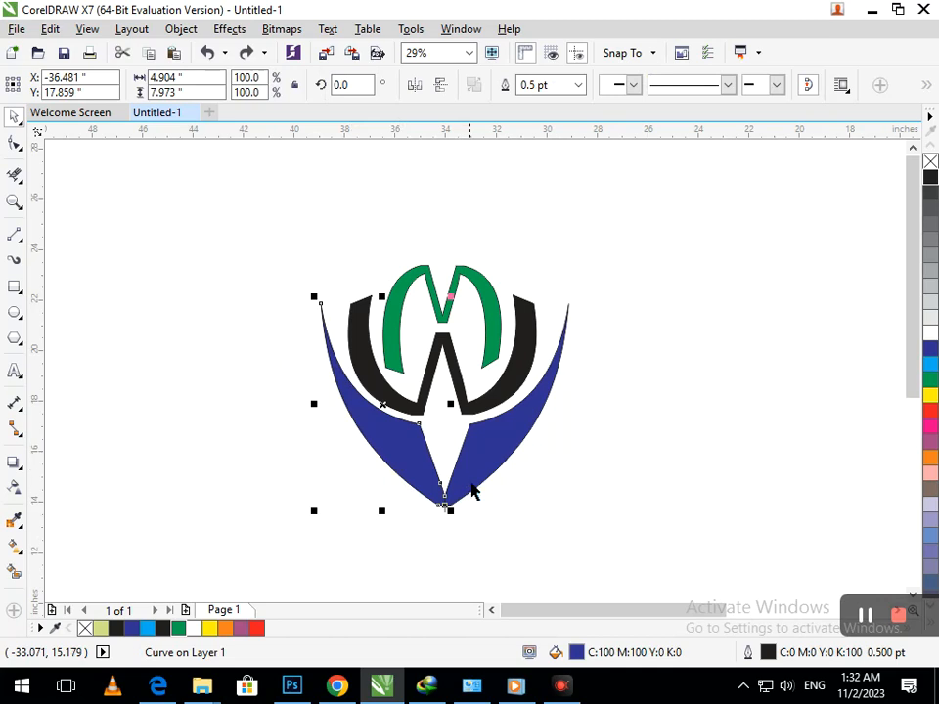
pyautogui.click(446, 495)
pyautogui.hotkey('ctrl', 'a')
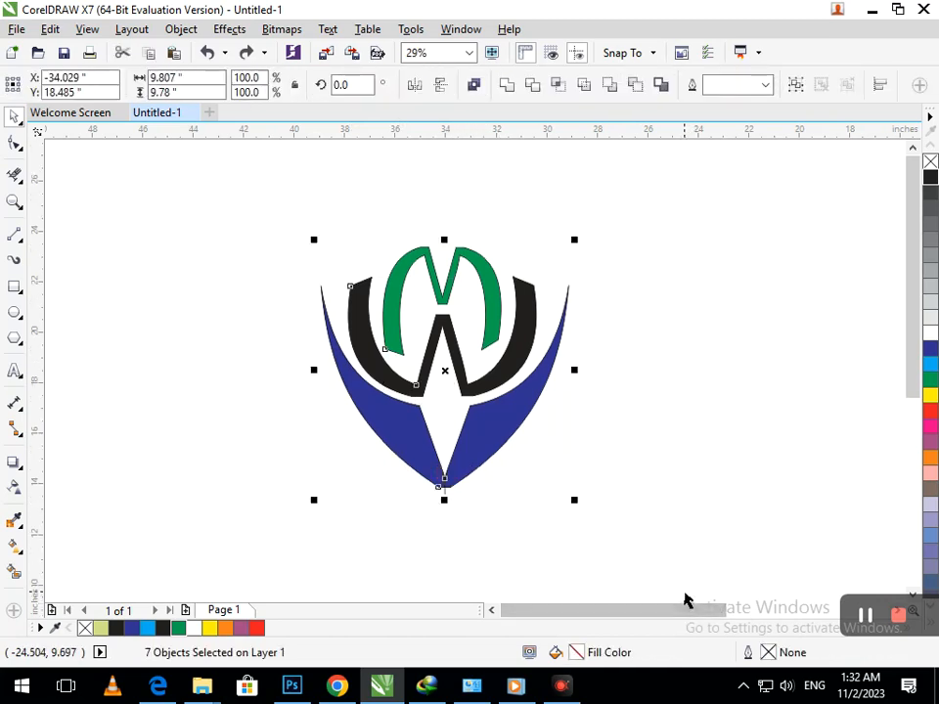
pyautogui.click(531, 445)
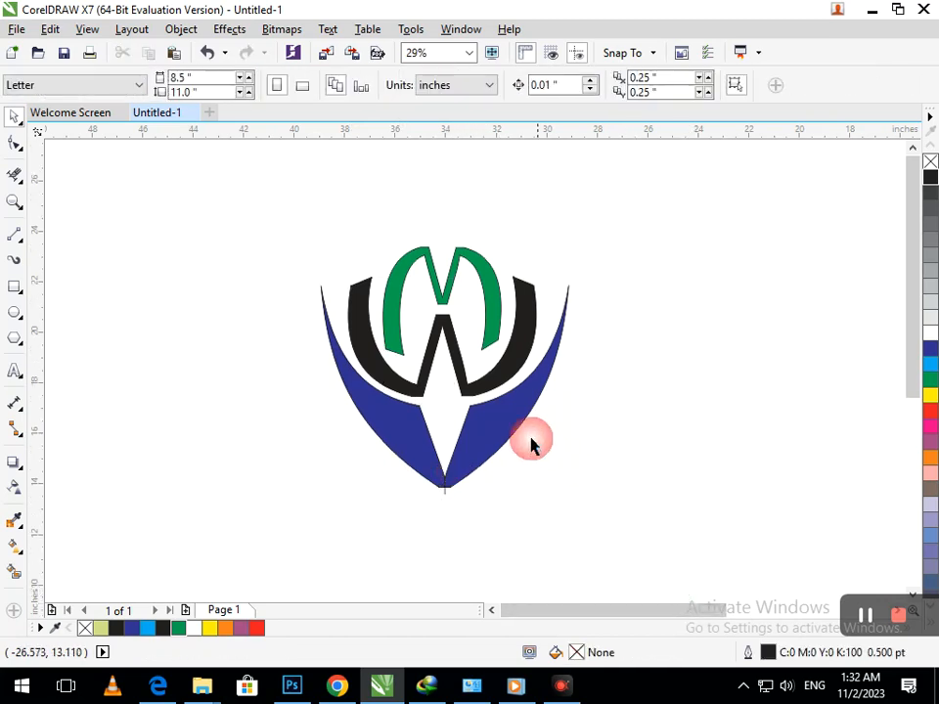
pyautogui.press('F2')
pyautogui.rightClick(455, 370)
pyautogui.press('F2')
pyautogui.moveTo(96, 224); pyautogui.dragTo(296, 388)
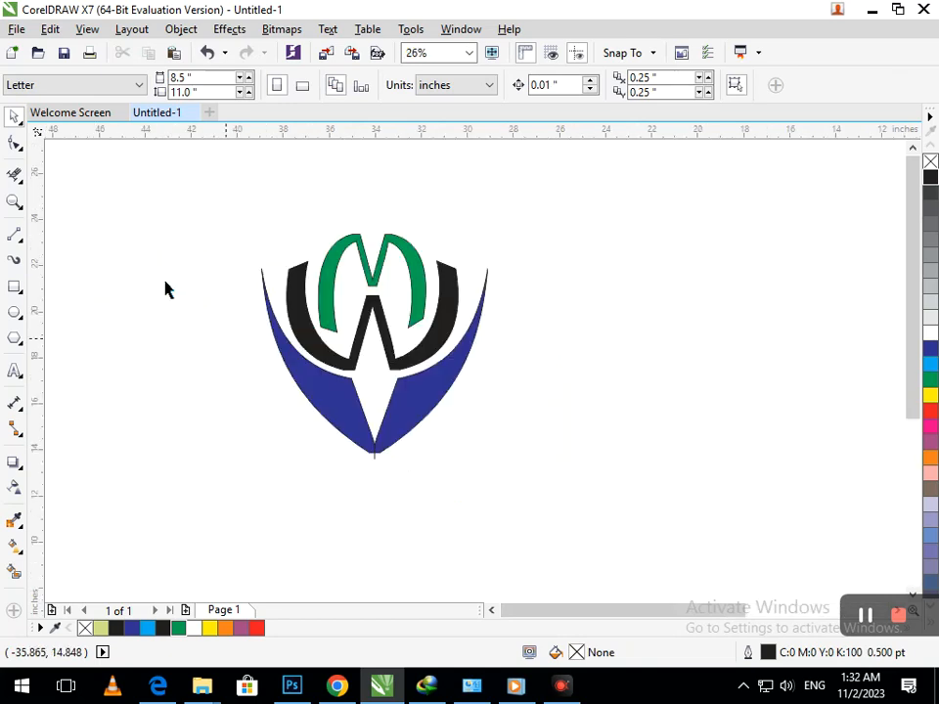
pyautogui.moveTo(337, 397); pyautogui.dragTo(459, 383)
pyautogui.click(425, 500)
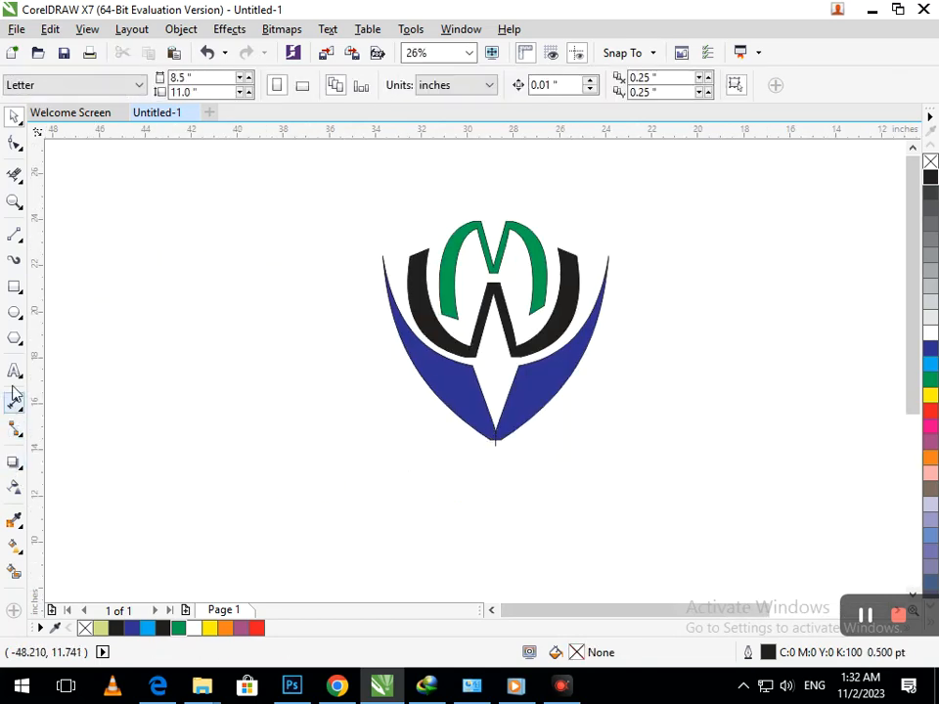
# - Type the two-line caption 'COMPANY' / 'NAME' below the logo with the Text tool
pyautogui.click(13, 370)
pyautogui.click(392, 516)
pyautogui.write('Cp,')
pyautogui.press('BackSpace')
pyautogui.press('BackSpace')
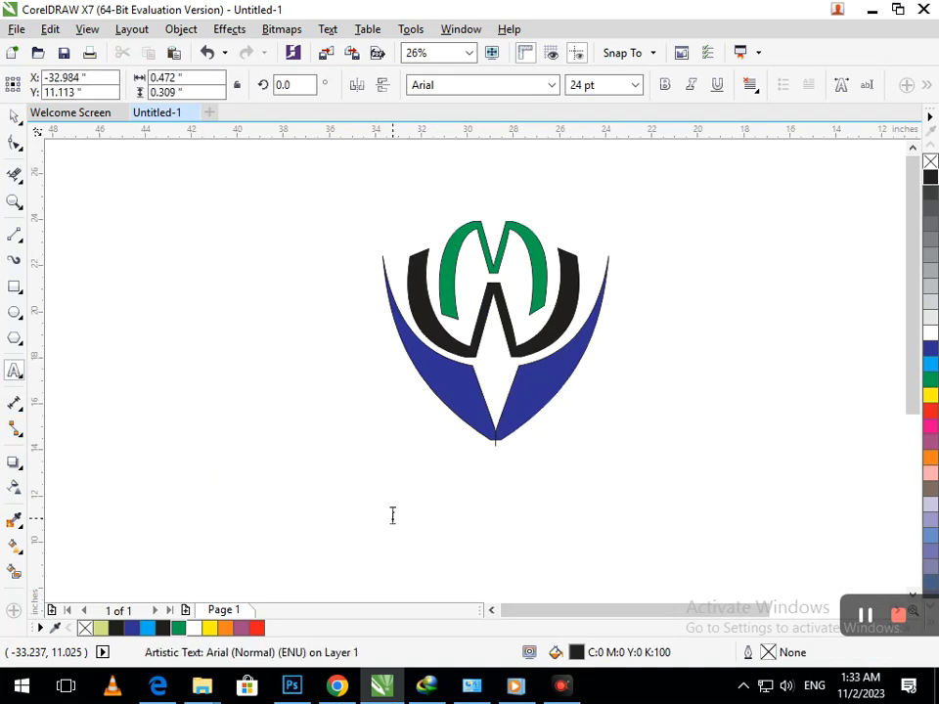
pyautogui.write('om')
pyautogui.press('BackSpace')
pyautogui.press('BackSpace')
pyautogui.press('Return')
pyautogui.write('NAME')
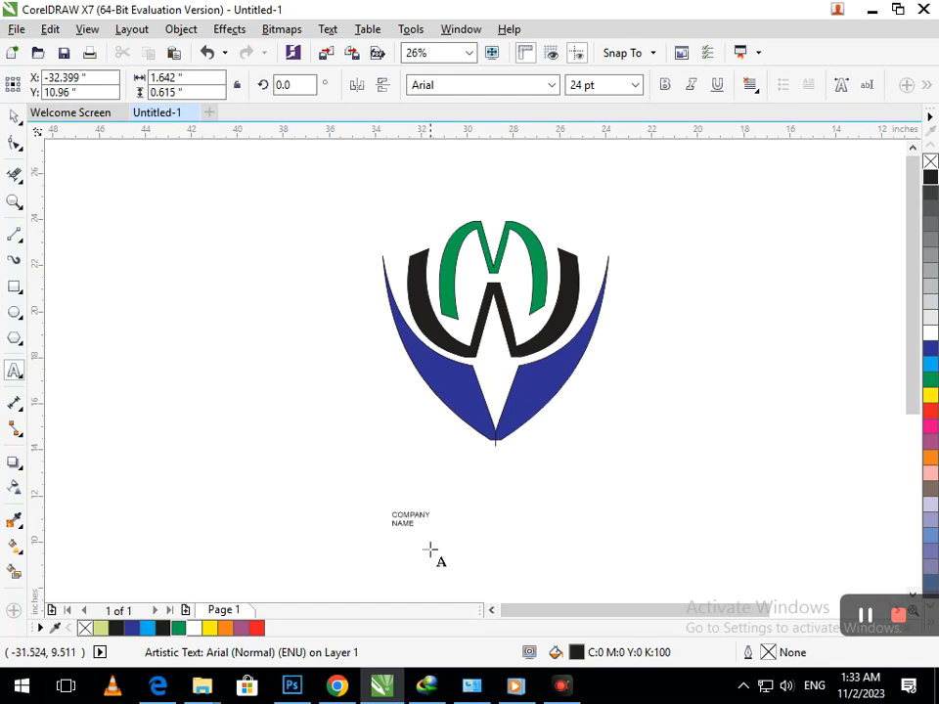
# - Enlarge the caption and move it up to sit centred just beneath the logo
pyautogui.moveTo(438, 534); pyautogui.dragTo(483, 553)
pyautogui.moveTo(380, 546); pyautogui.dragTo(465, 499)
pyautogui.doubleClick(445, 491)
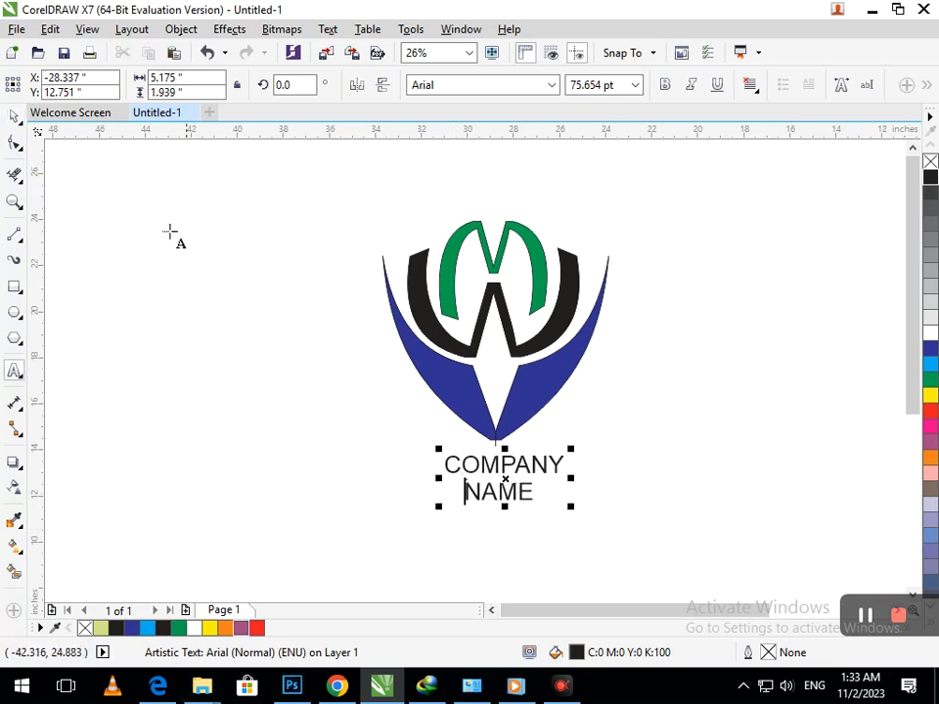
pyautogui.click(12, 116)
pyautogui.click(576, 512)
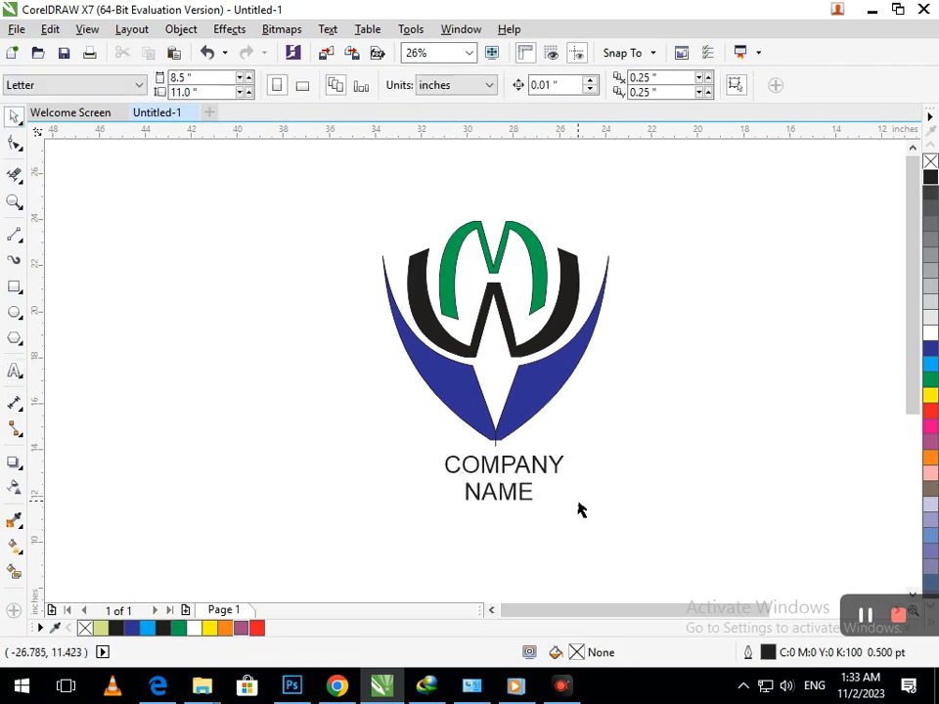
# - Select the word NAME in the caption and give it a dark blue fill and matching outline
pyautogui.click(520, 502)
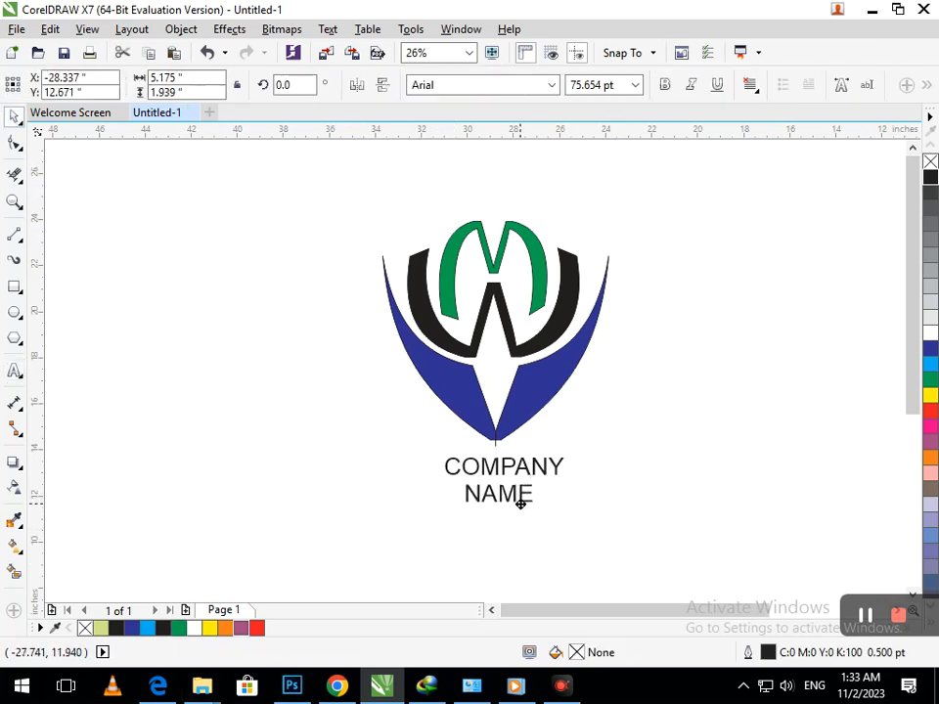
pyautogui.doubleClick(468, 497)
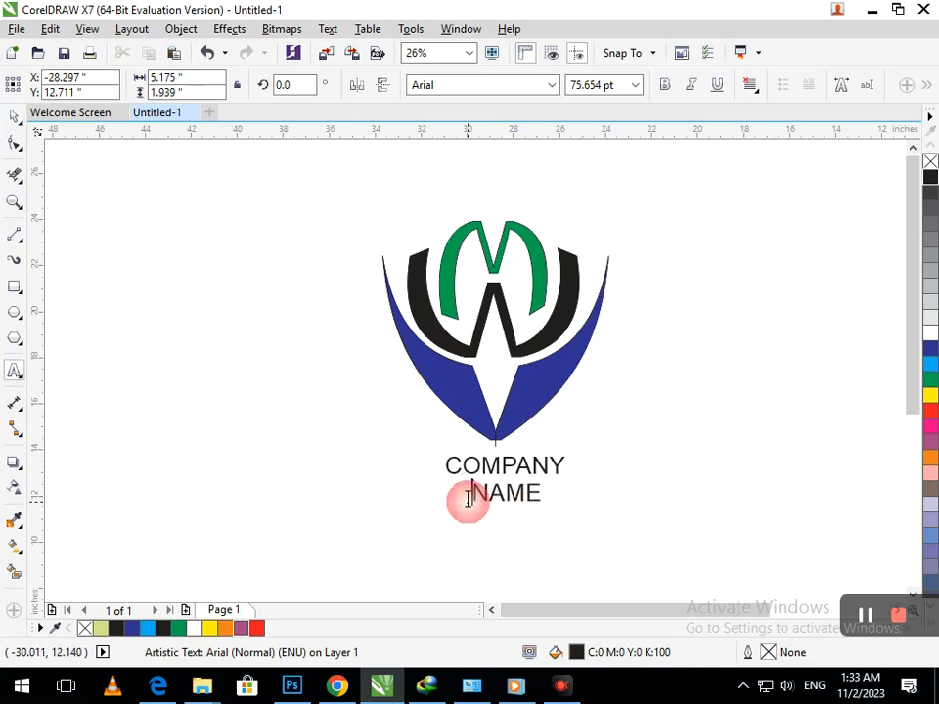
pyautogui.click(14, 116)
pyautogui.click(385, 440)
pyautogui.doubleClick(533, 497)
pyautogui.moveTo(532, 496); pyautogui.dragTo(444, 488)
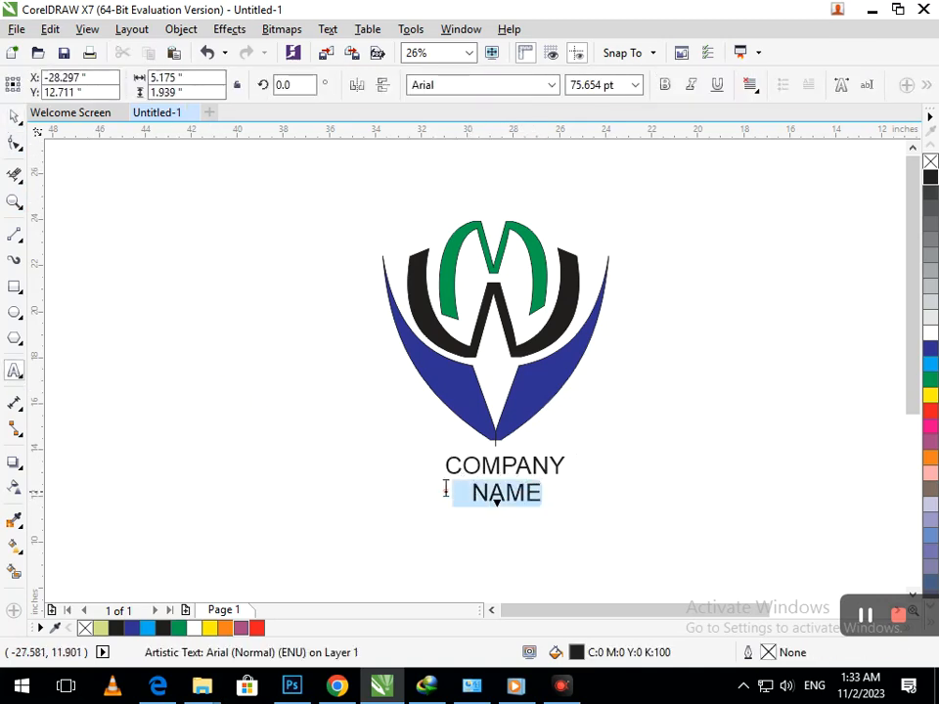
pyautogui.click(930, 348)
pyautogui.rightClick(930, 348)
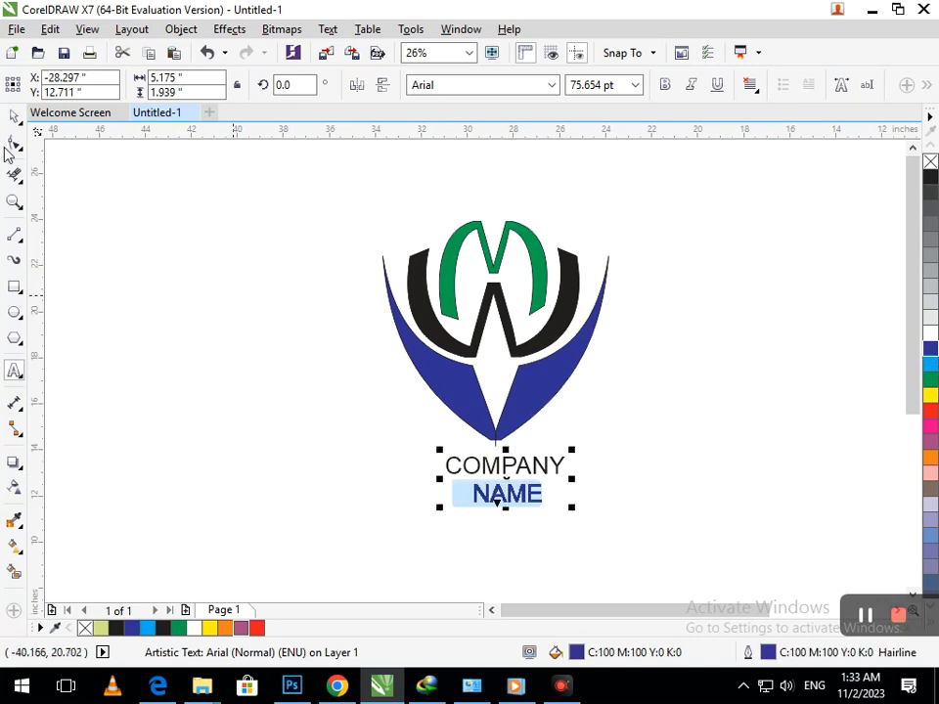
pyautogui.click(17, 118)
pyautogui.click(222, 274)
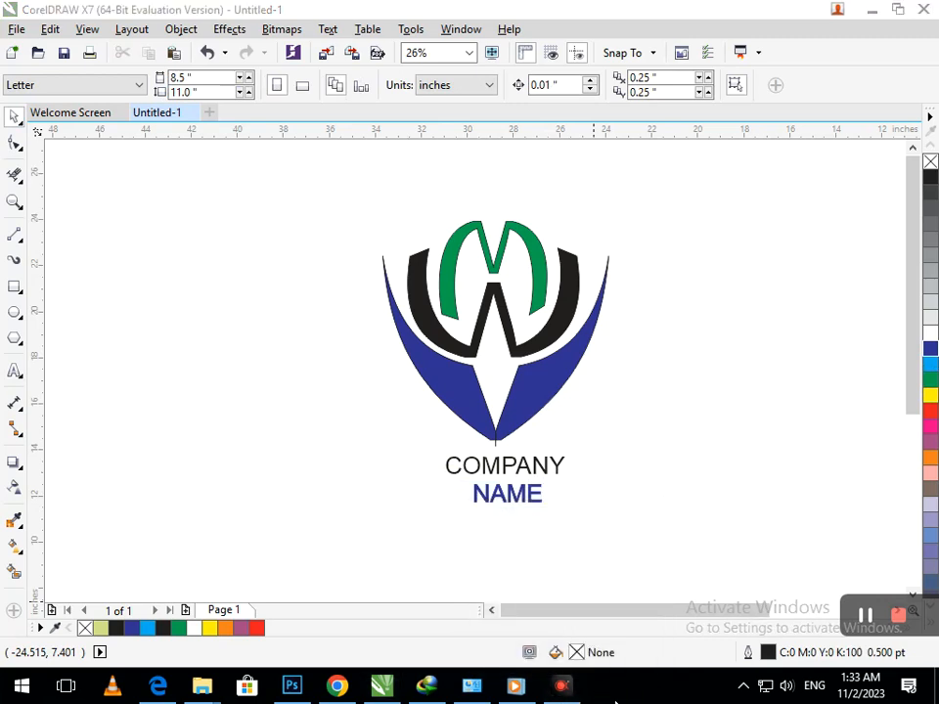
# - Zoom in on the wings' bottom tip, undoing accidental moves of the logo
pyautogui.moveTo(457, 413); pyautogui.dragTo(572, 462)
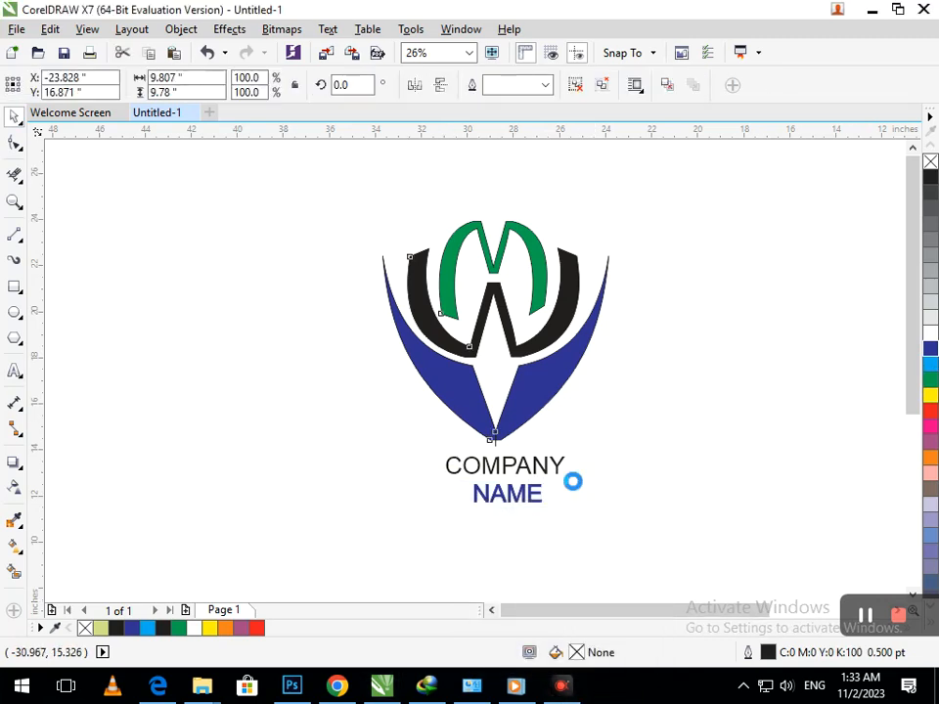
pyautogui.hotkey('ctrl', 'z')
pyautogui.click(627, 566)
pyautogui.press('F2')
pyautogui.moveTo(461, 424); pyautogui.dragTo(539, 472)
pyautogui.moveTo(435, 359); pyautogui.dragTo(509, 363)
pyautogui.hotkey('ctrl', 'z')
# - Use the Eraser to remove the stray line below the wing tip
pyautogui.click(14, 174)
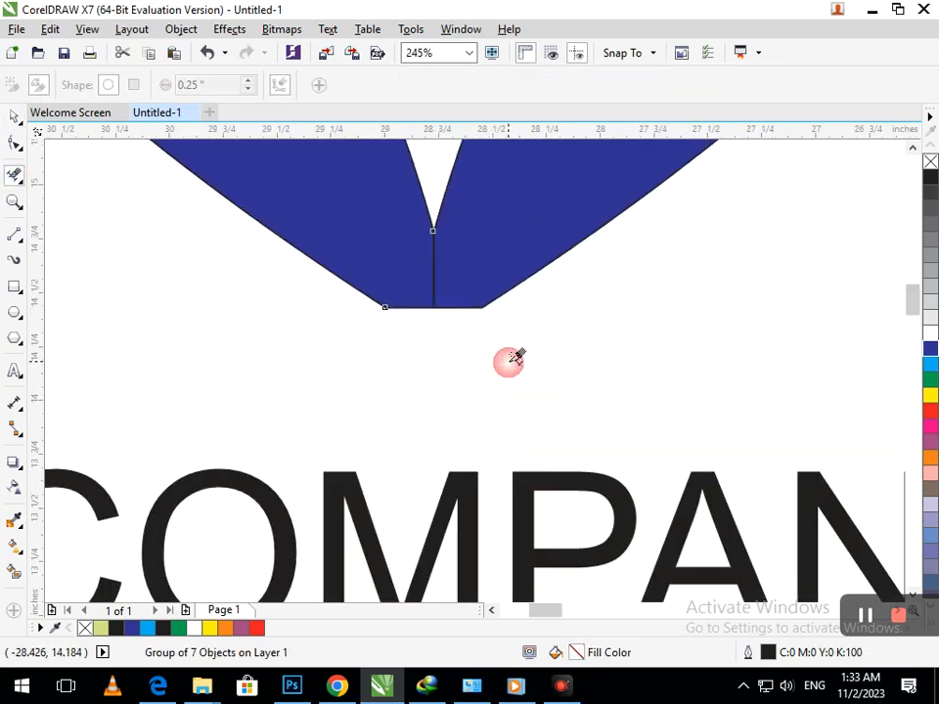
pyautogui.press('F3')
pyautogui.click(14, 119)
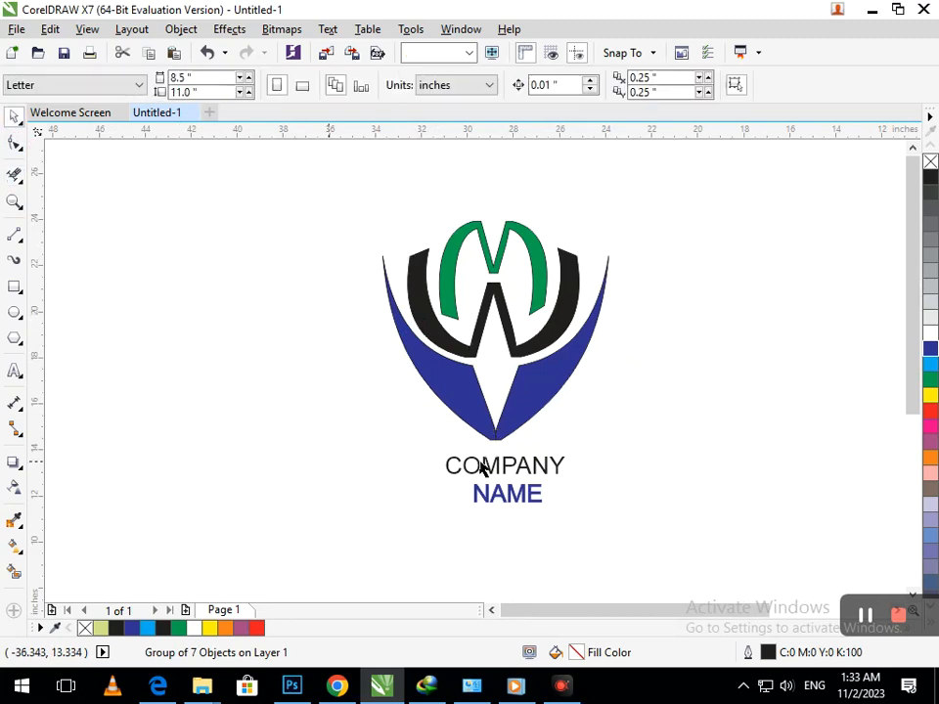
pyautogui.moveTo(457, 415); pyautogui.dragTo(415, 413)
pyautogui.hotkey('ctrl', 'z')
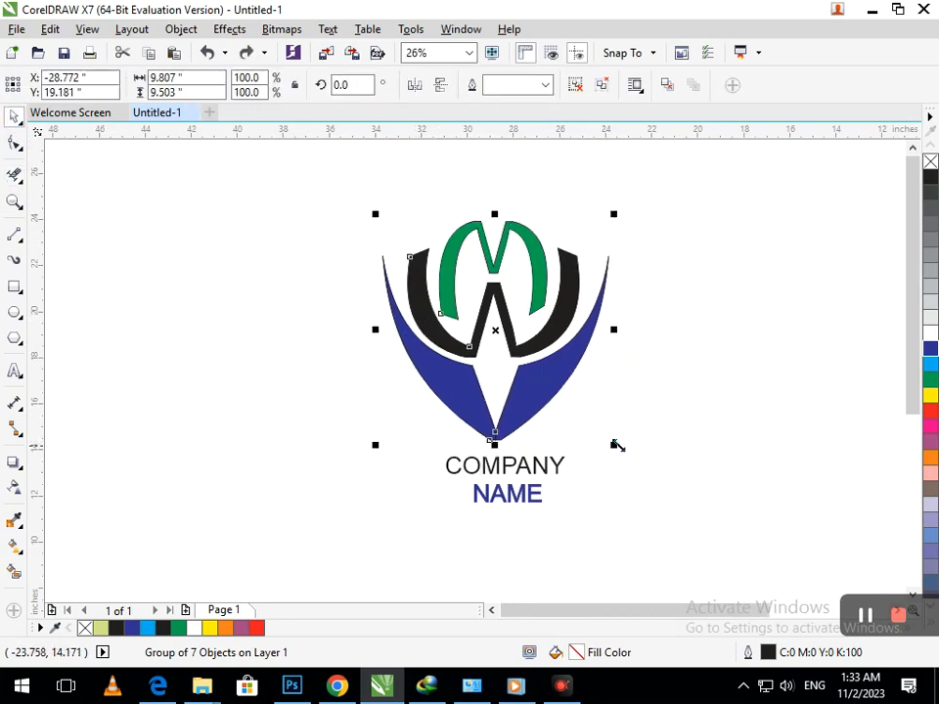
pyautogui.click(616, 445)
# - Erase the remaining segment at the wing tip, undoing the erase that blackened the wings
pyautogui.scroll(4, 511, 439)
pyautogui.click(14, 176)
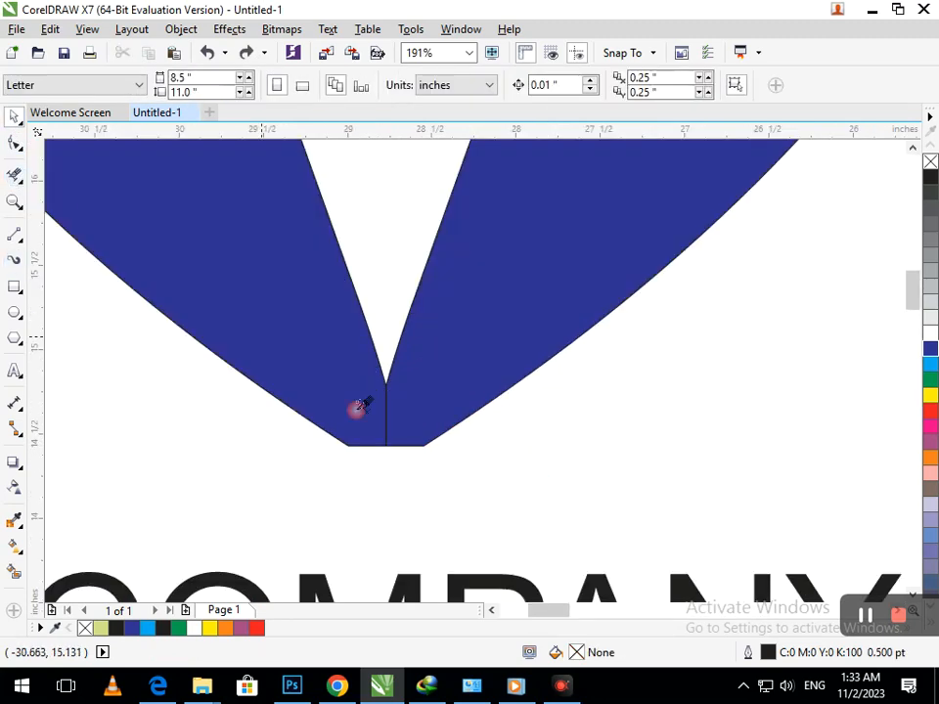
pyautogui.click(381, 428)
pyautogui.moveTo(343, 386); pyautogui.dragTo(395, 432)
pyautogui.scroll(-4, 430, 460)
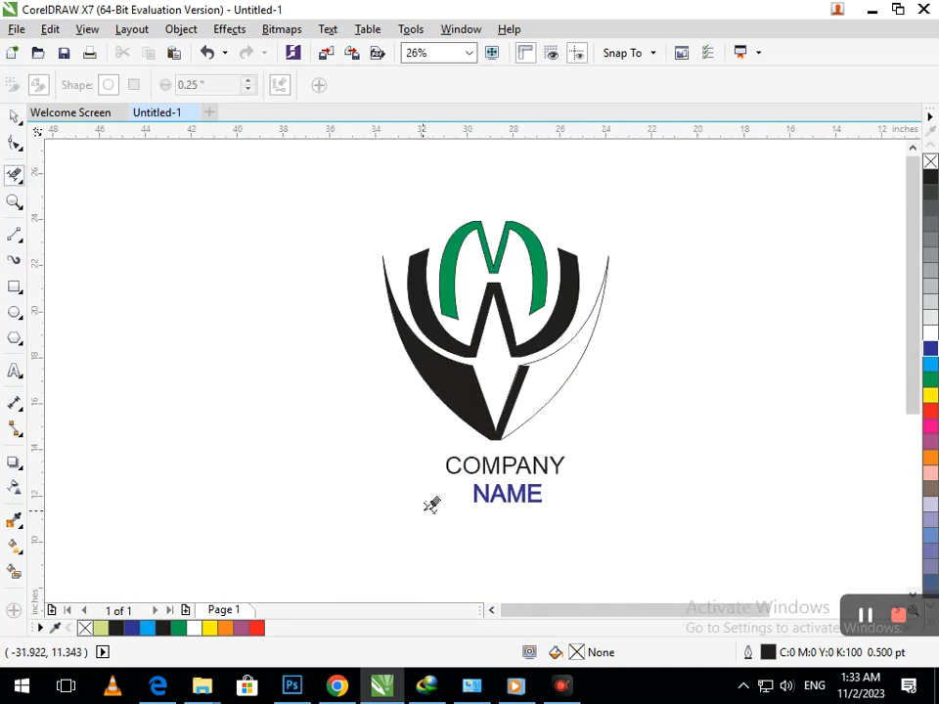
pyautogui.hotkey('ctrl', 'z')
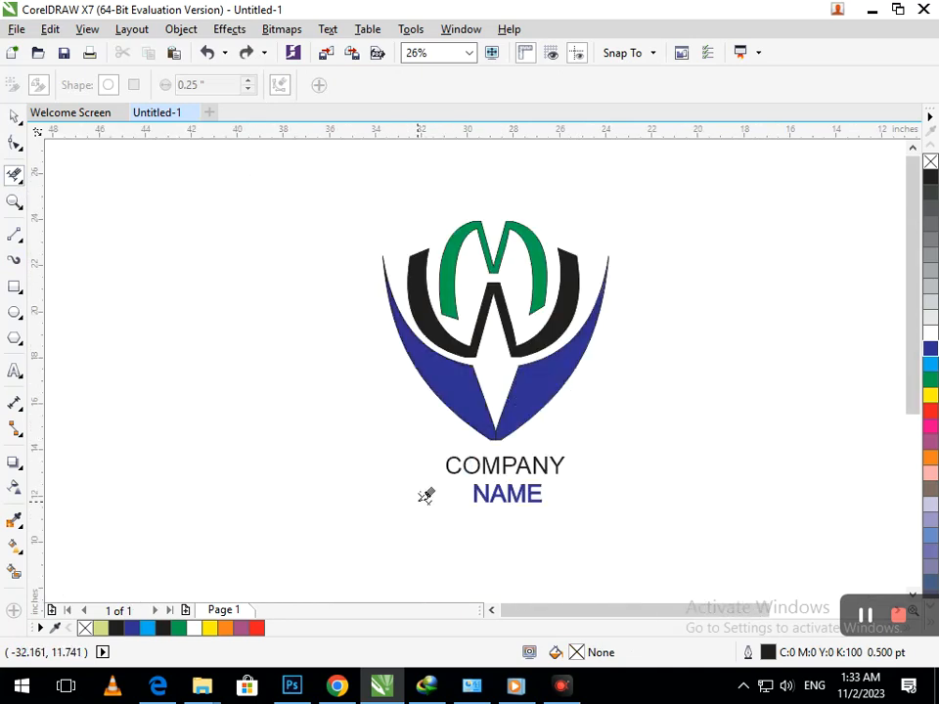
pyautogui.click(13, 117)
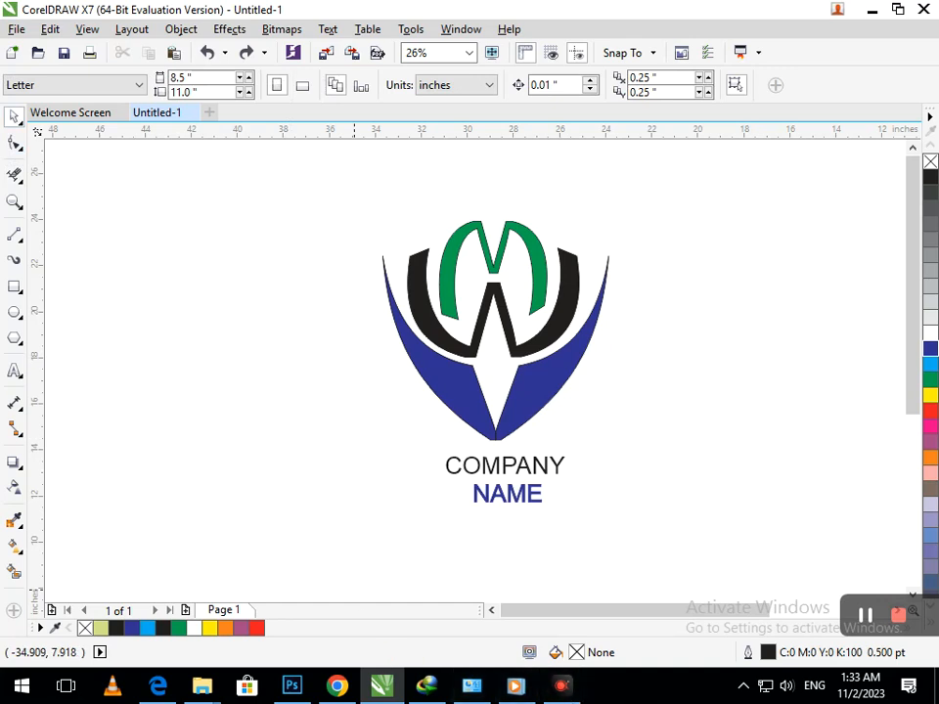